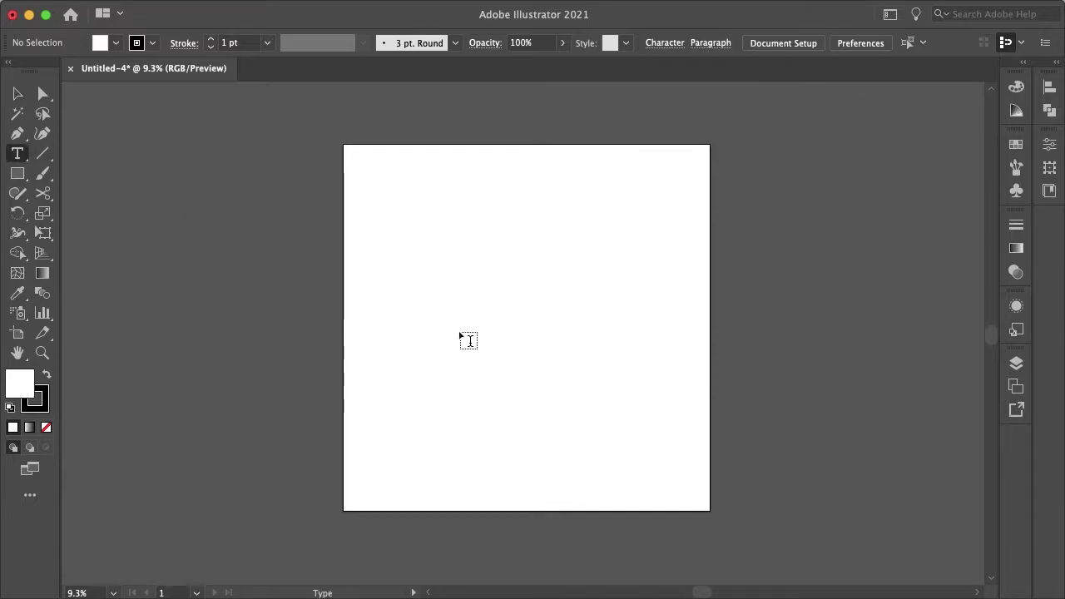
# Place a 'Hello' text object on the artboard
pyautogui.click(483, 307)
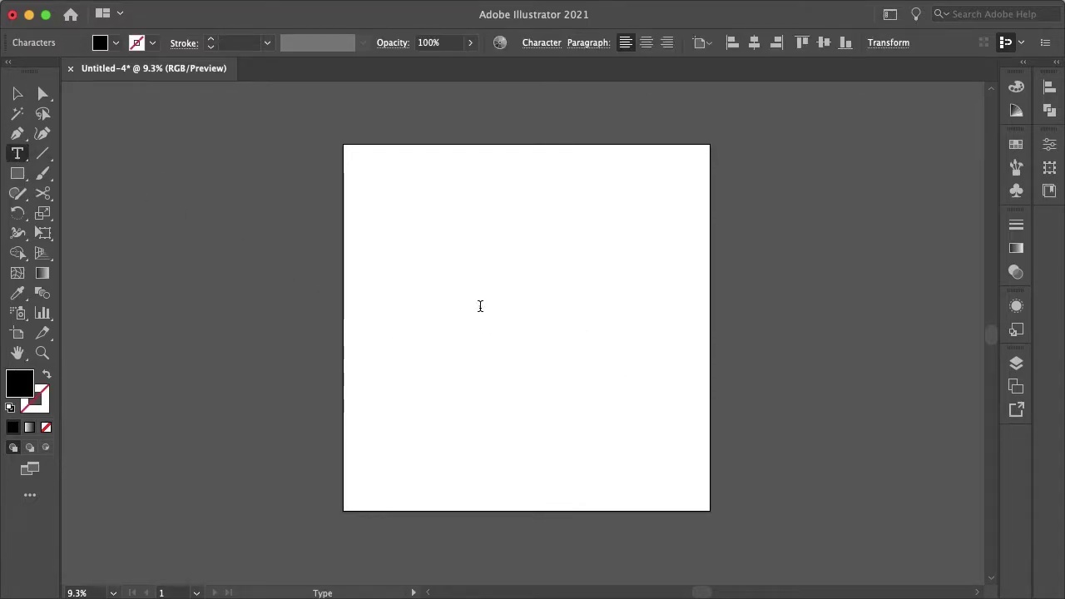
pyautogui.scroll(2, 480, 306)
pyautogui.scroll(3, 480, 306)
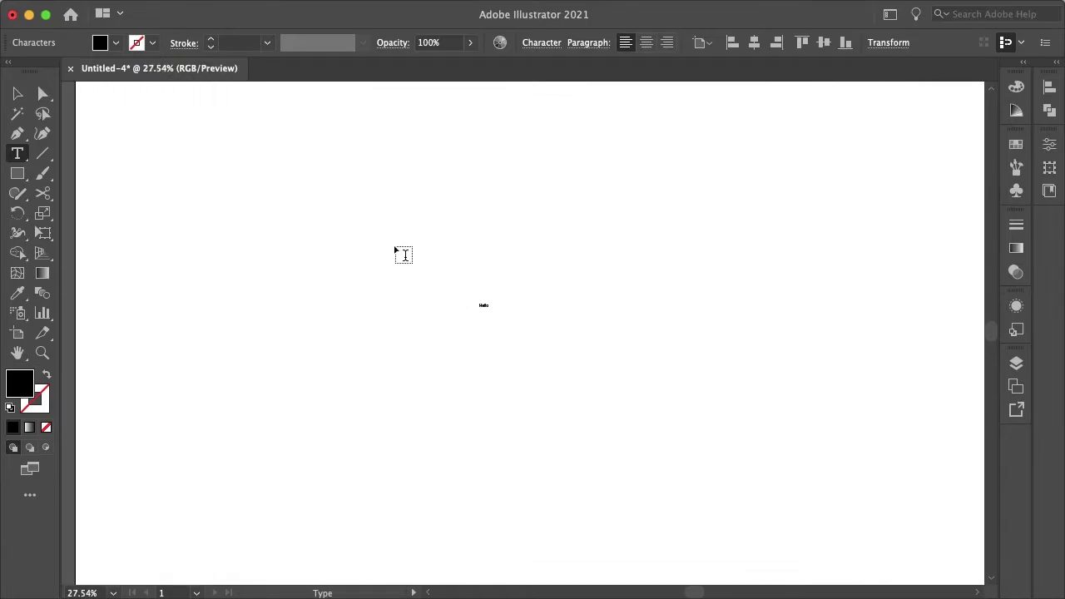
# Set the Hello text's font size to 500 pt in the Character panel
pyautogui.click(26, 96)
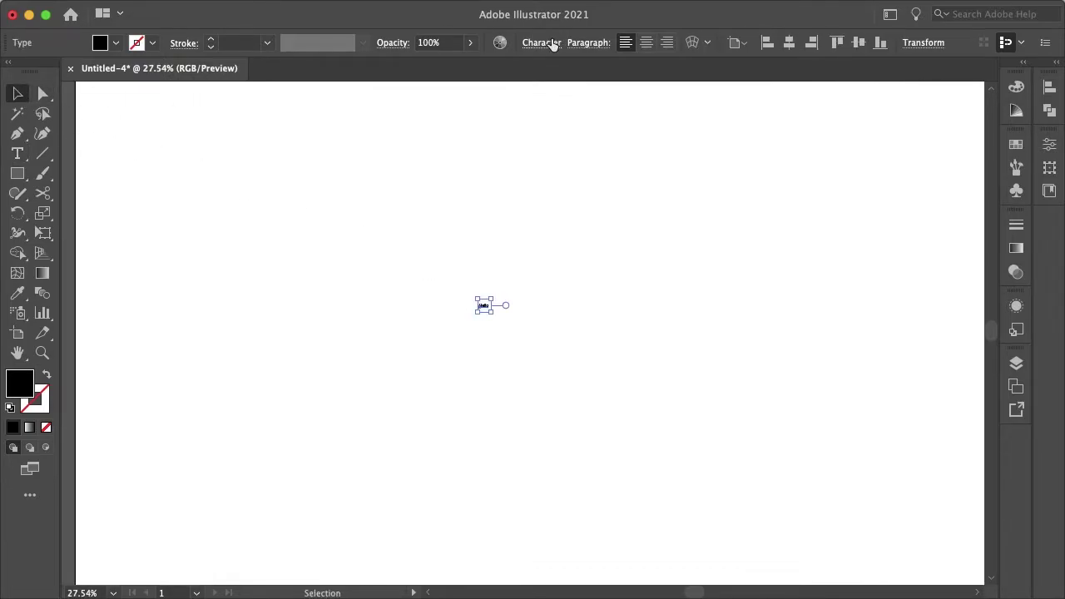
pyautogui.click(542, 43)
pyautogui.click(423, 122)
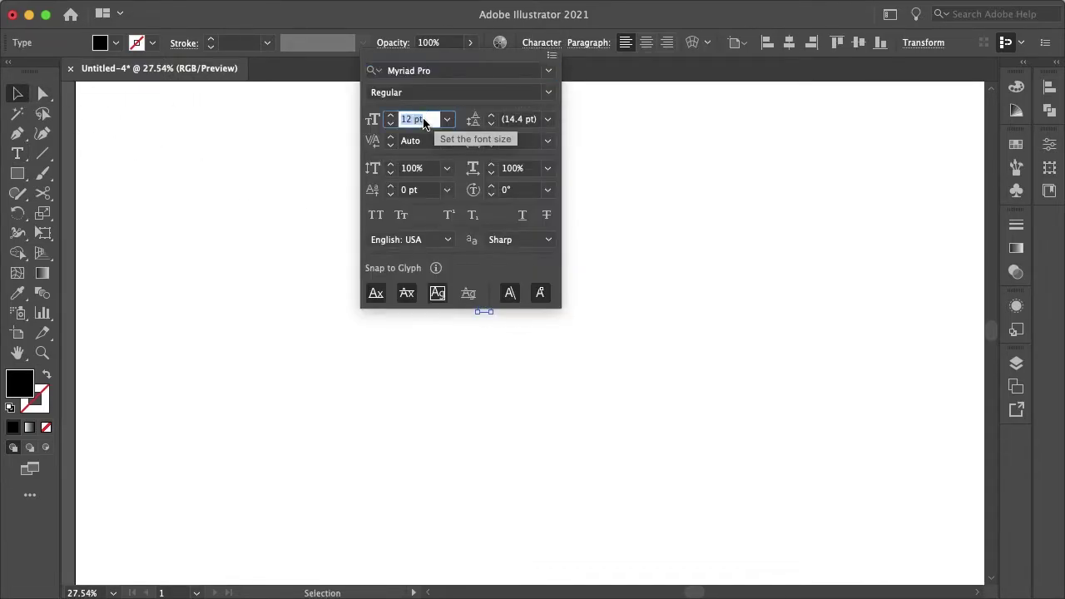
pyautogui.write('500')
pyautogui.press('Return')
pyautogui.click(543, 42)
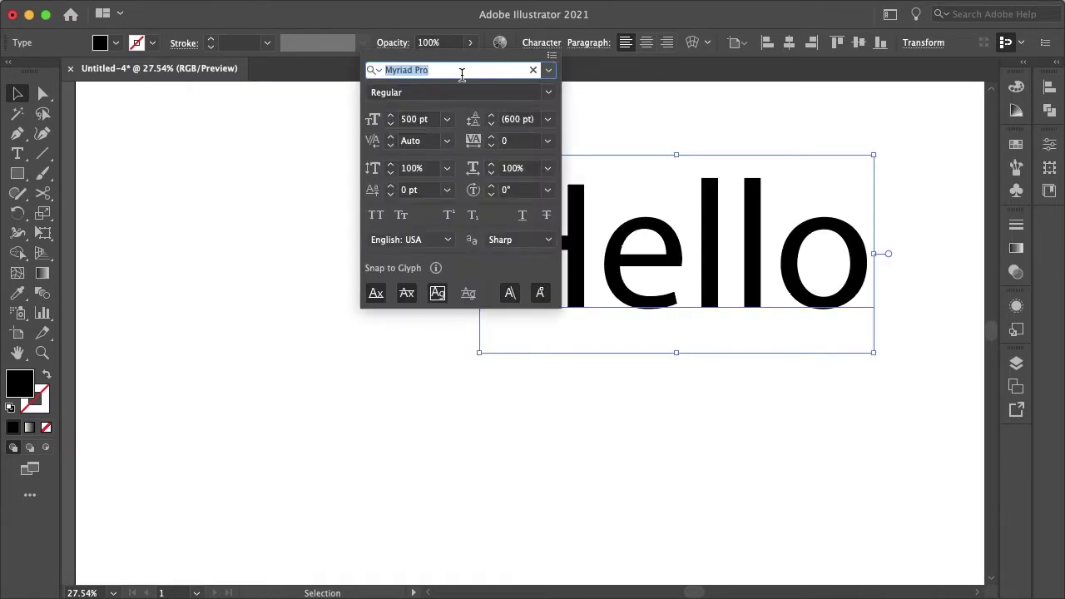
# Change the text to a heavy all-caps font, searching the font list with 'z'
pyautogui.click(549, 71)
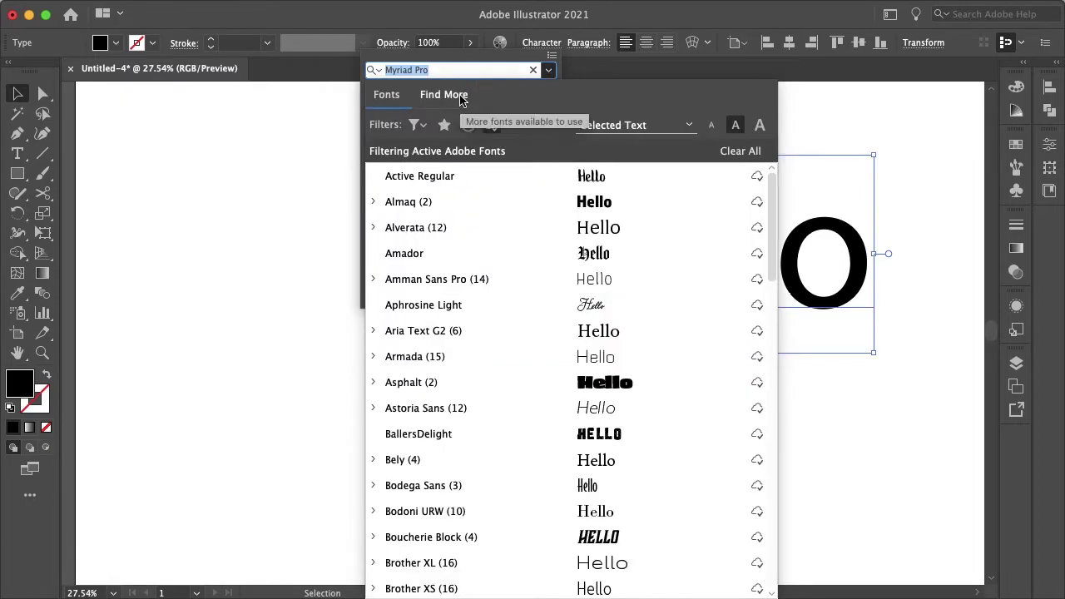
pyautogui.write('z')
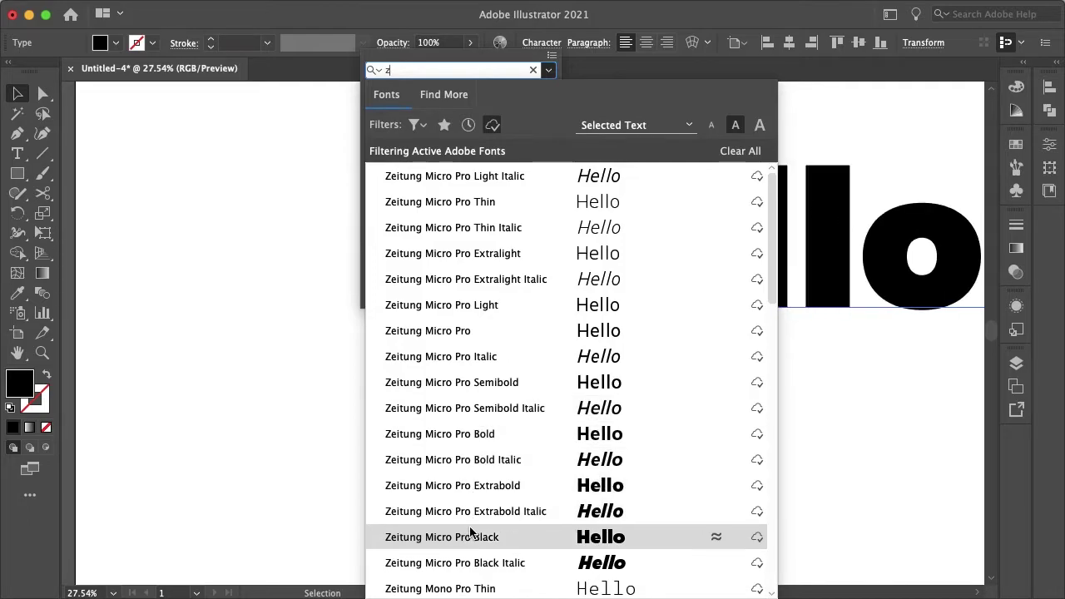
pyautogui.click(471, 537)
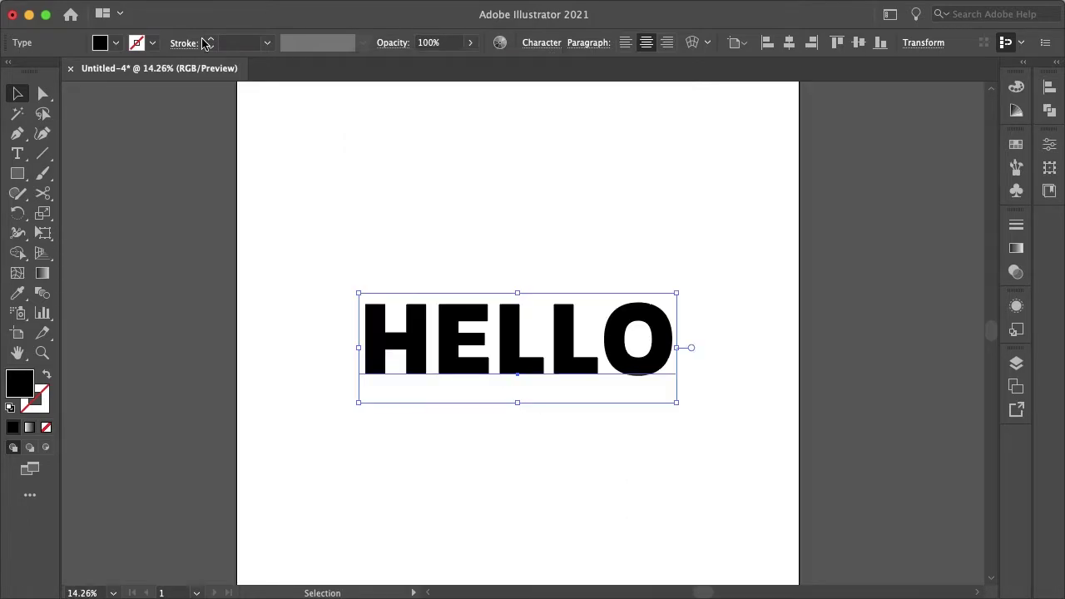
# Fill the HELLO lettering with a light blue swatch
pyautogui.click(117, 41)
pyautogui.click(115, 82)
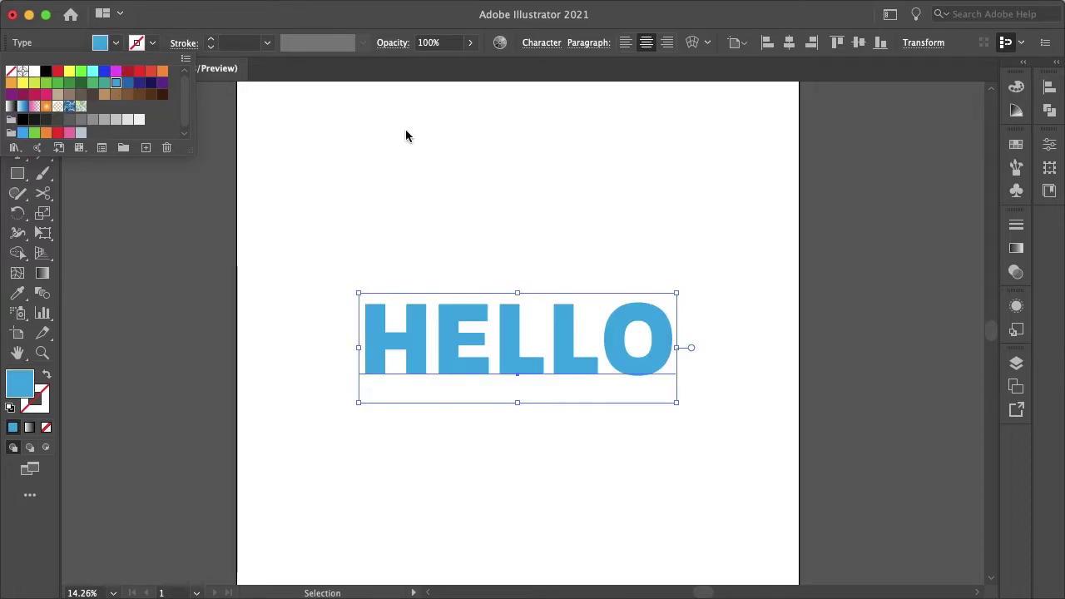
pyautogui.click(406, 136)
pyautogui.click(342, 11)
pyautogui.moveTo(356, 112)
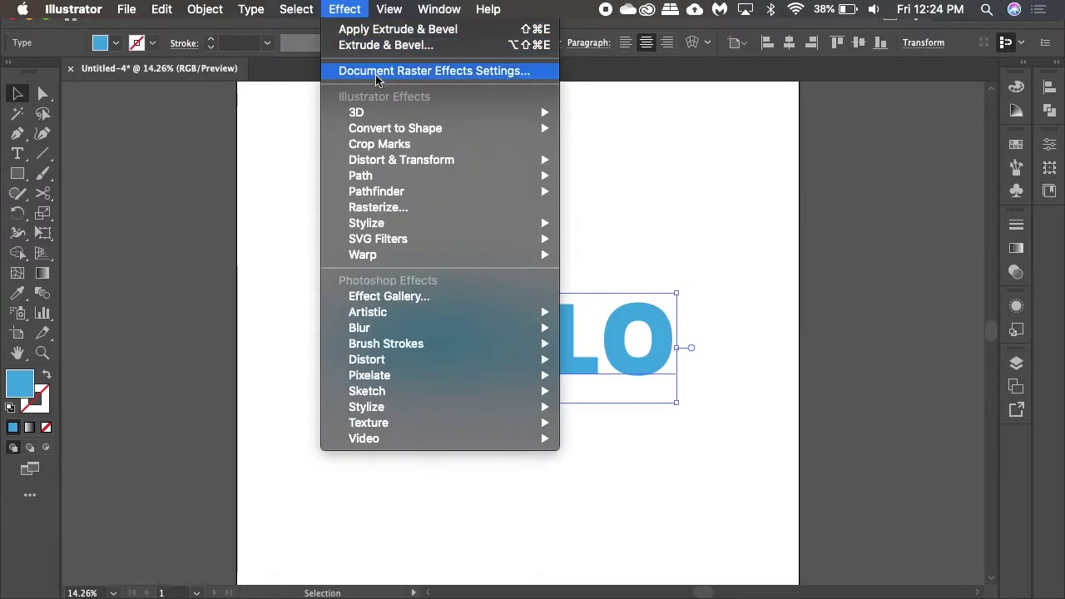
# Extrude HELLO in 3D: Isometric Top position, no shading, 100 pt depth
pyautogui.click(624, 112)
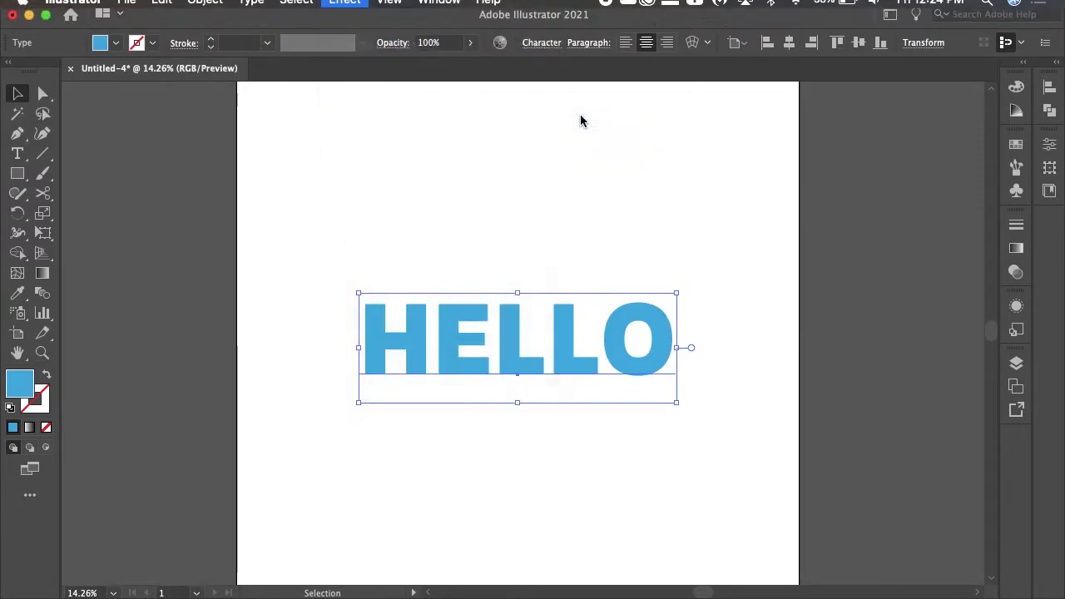
pyautogui.click(789, 123)
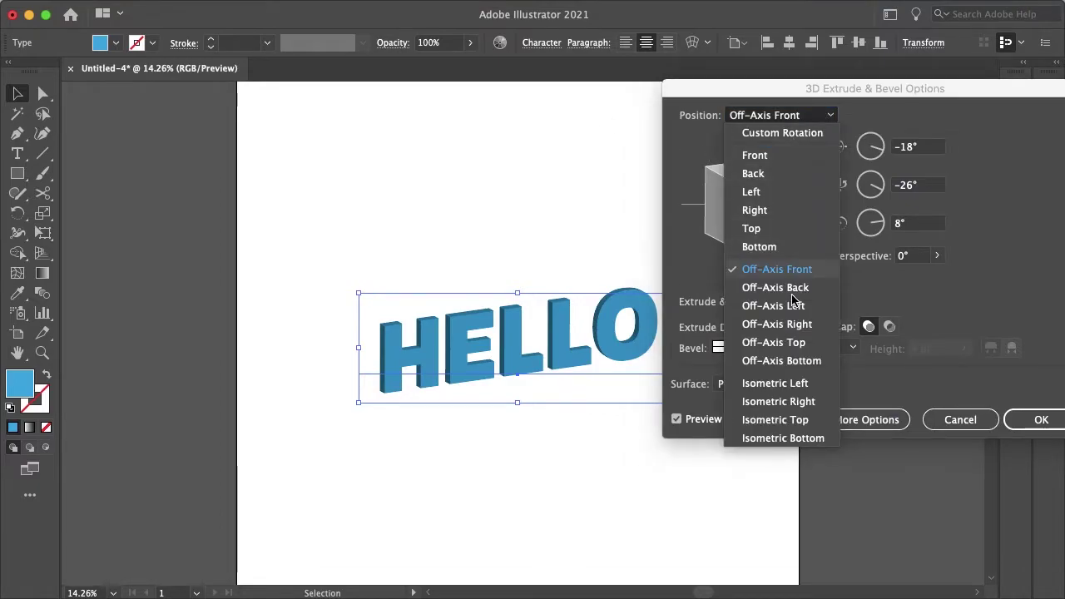
pyautogui.click(776, 417)
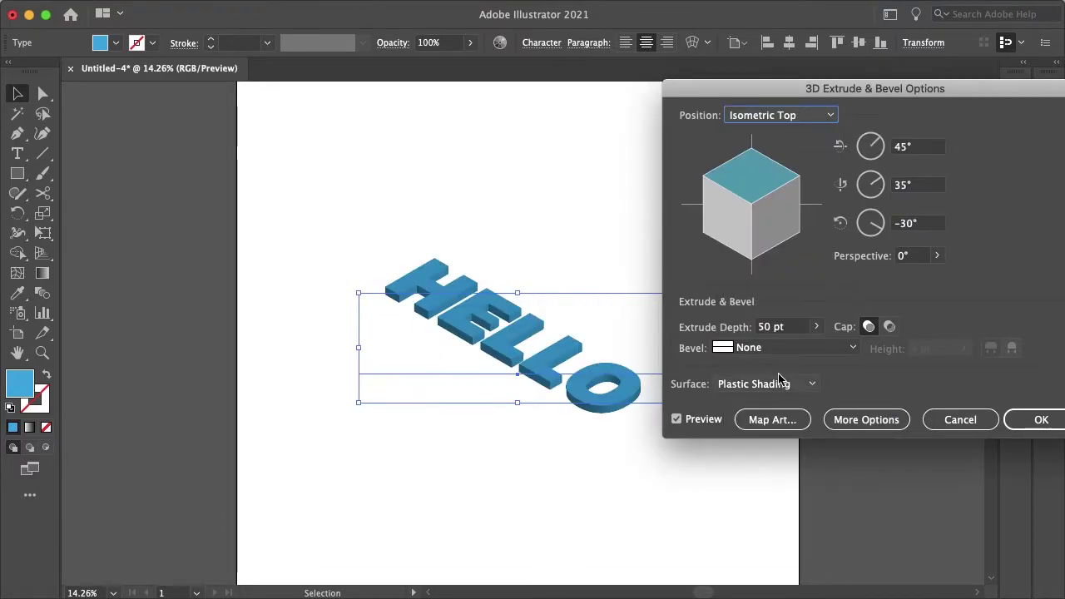
pyautogui.click(780, 384)
pyautogui.click(754, 419)
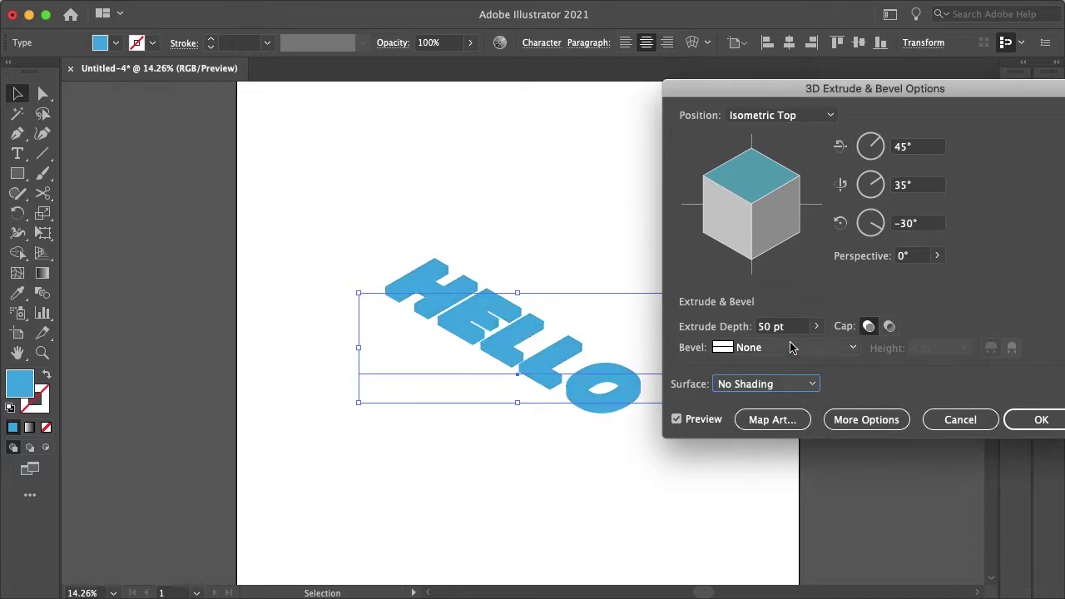
pyautogui.click(789, 329)
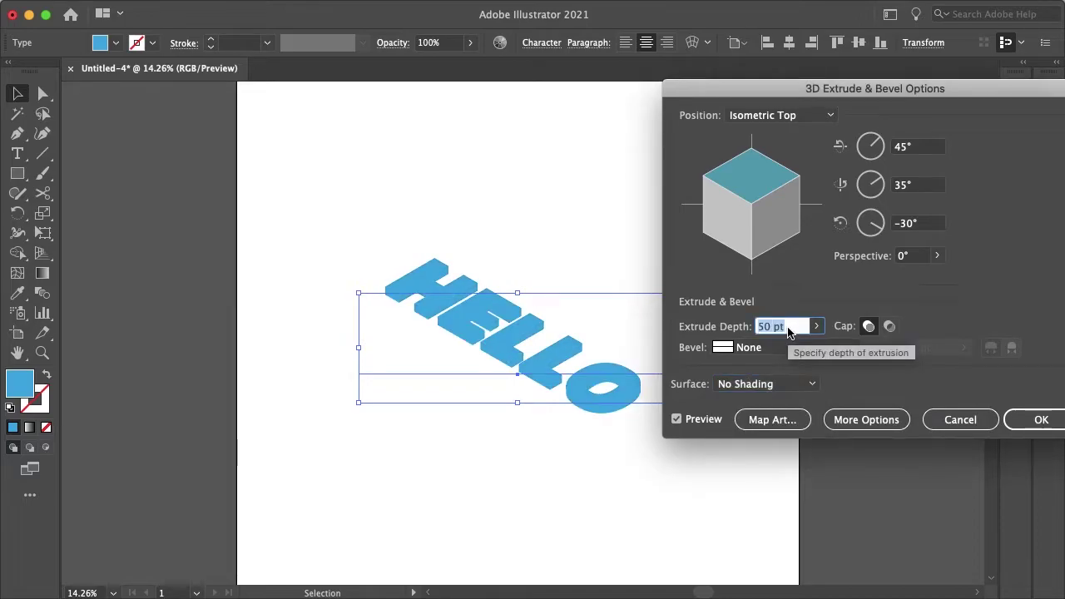
pyautogui.write('100')
pyautogui.press('Tab')
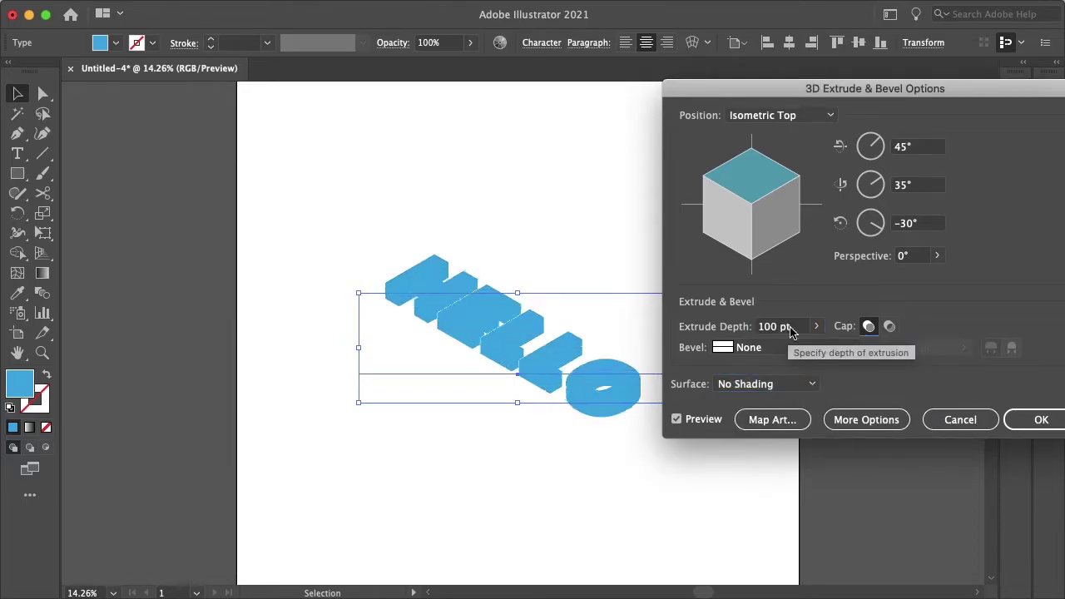
pyautogui.click(1020, 425)
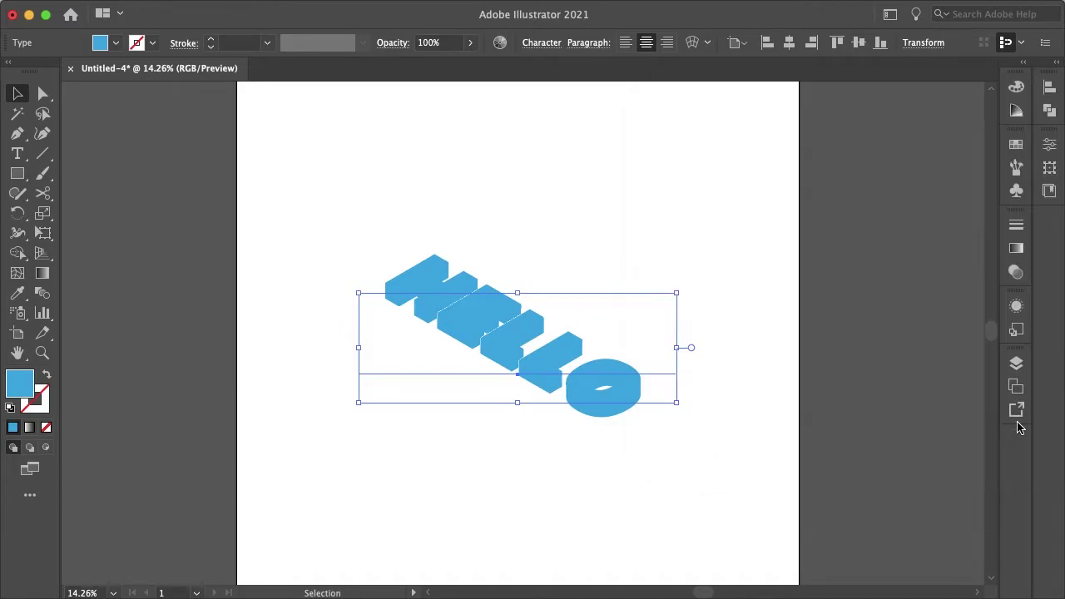
# Expand the 3D appearance into editable paths
pyautogui.click(206, 9)
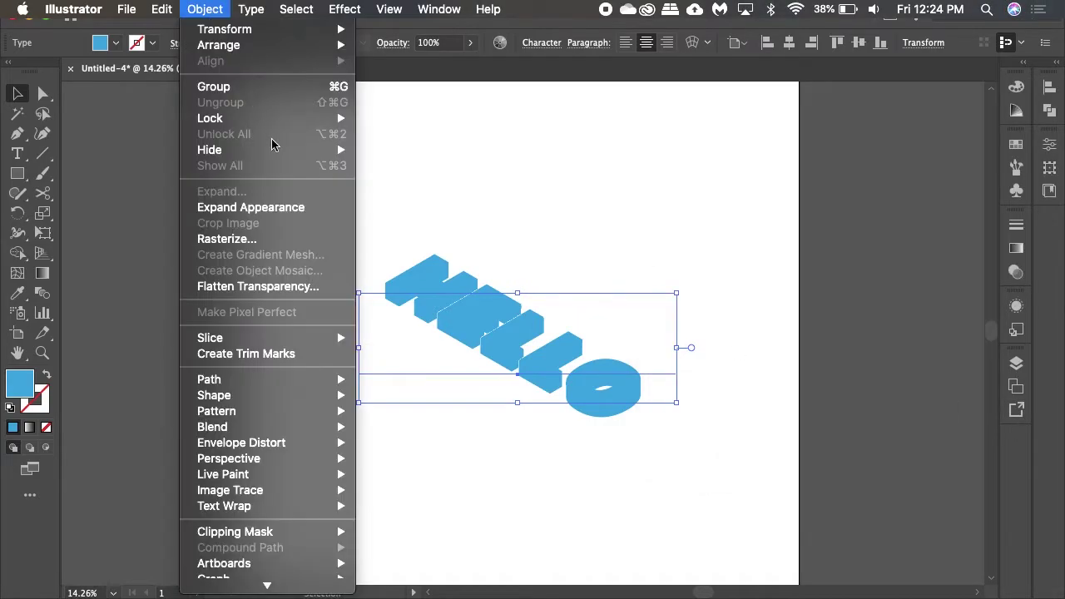
pyautogui.click(278, 208)
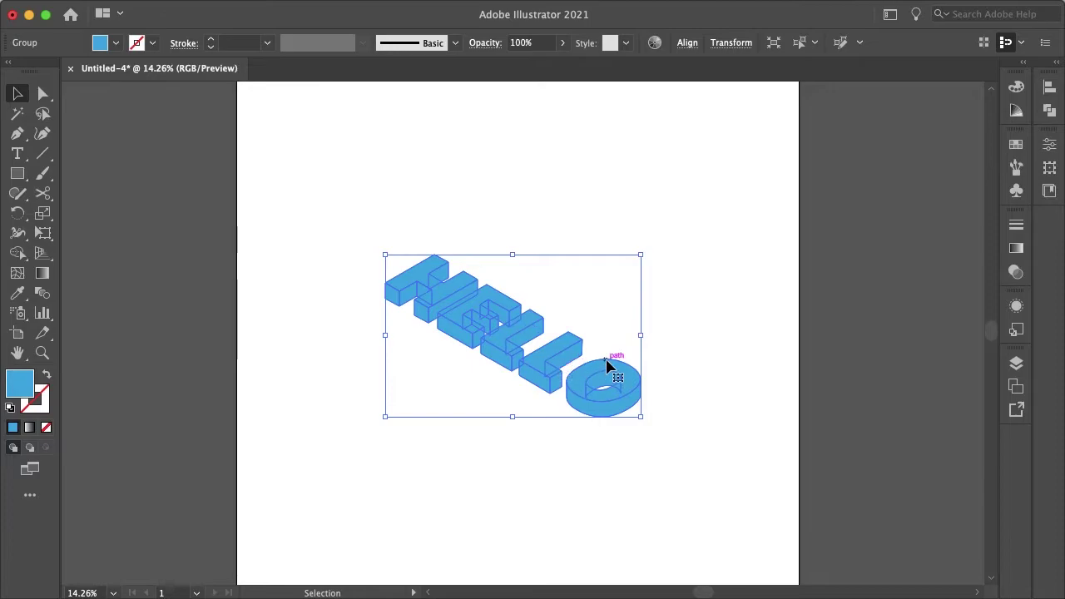
pyautogui.scroll(3, 608, 366)
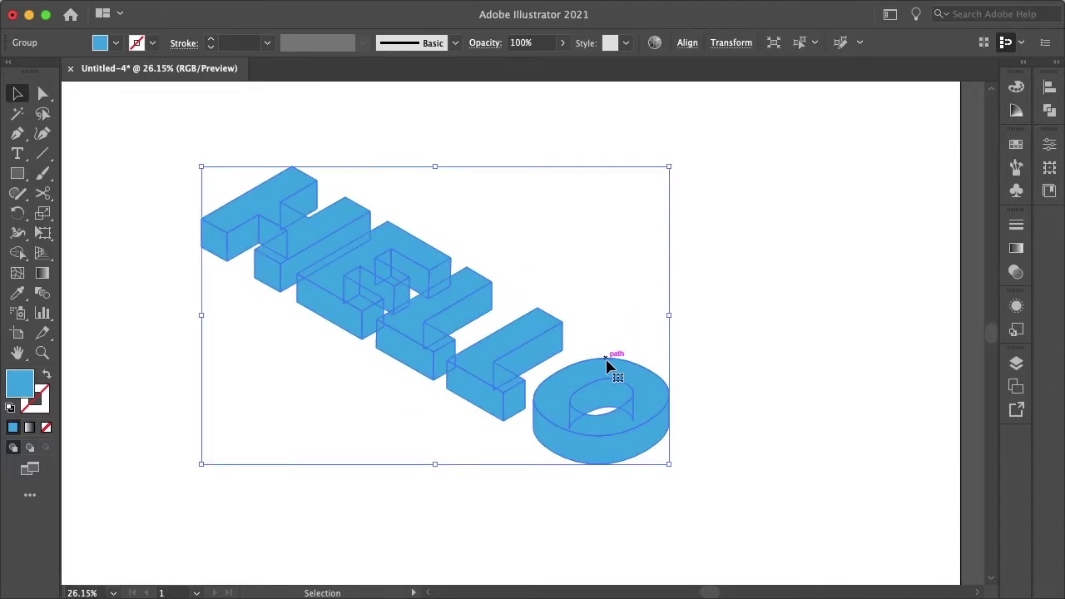
# Outline the expanded 3D letters with a black stroke at 2 pt weight
pyautogui.click(153, 45)
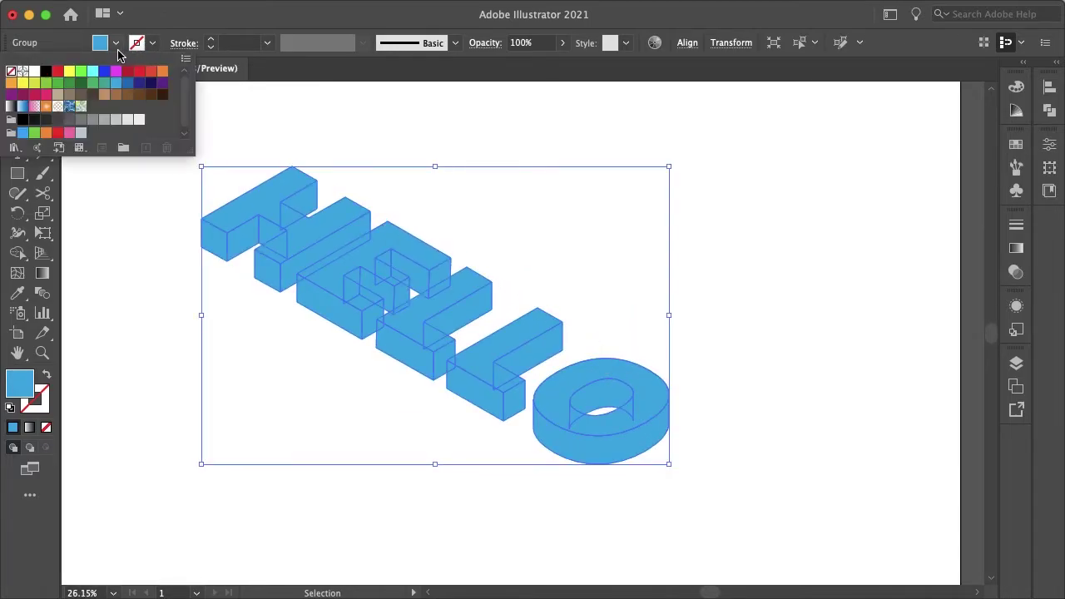
pyautogui.click(33, 73)
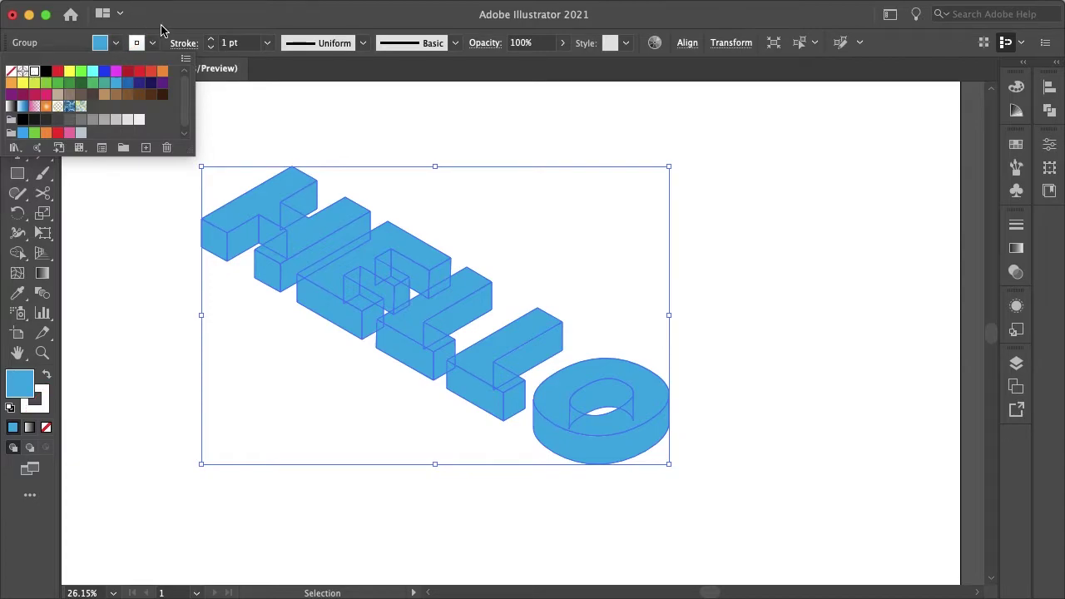
pyautogui.click(212, 42)
pyautogui.click(212, 41)
pyautogui.click(212, 42)
pyautogui.click(213, 42)
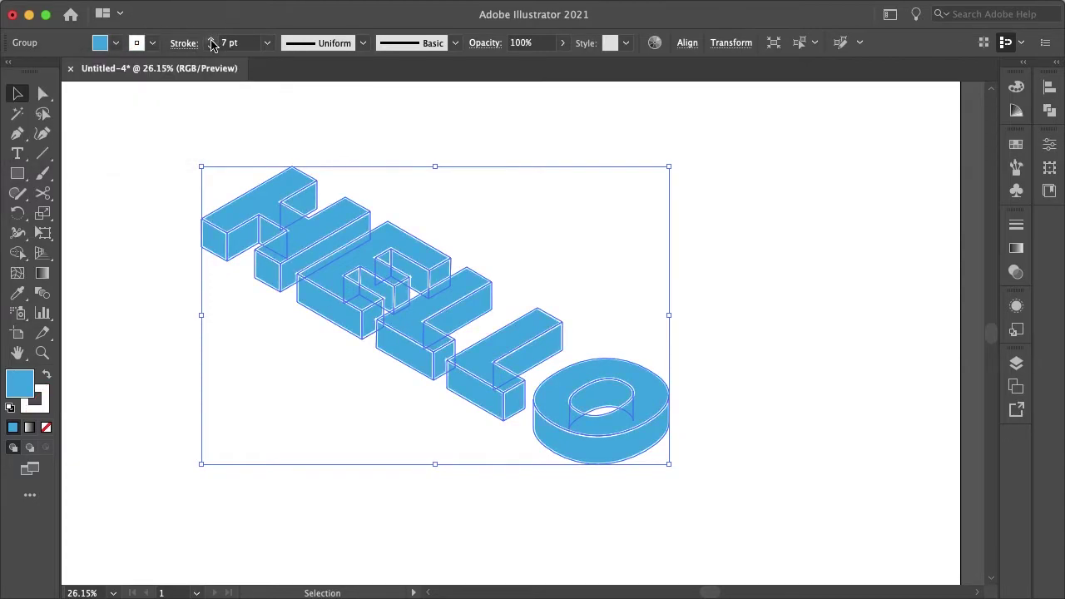
pyautogui.click(211, 48)
pyautogui.click(211, 47)
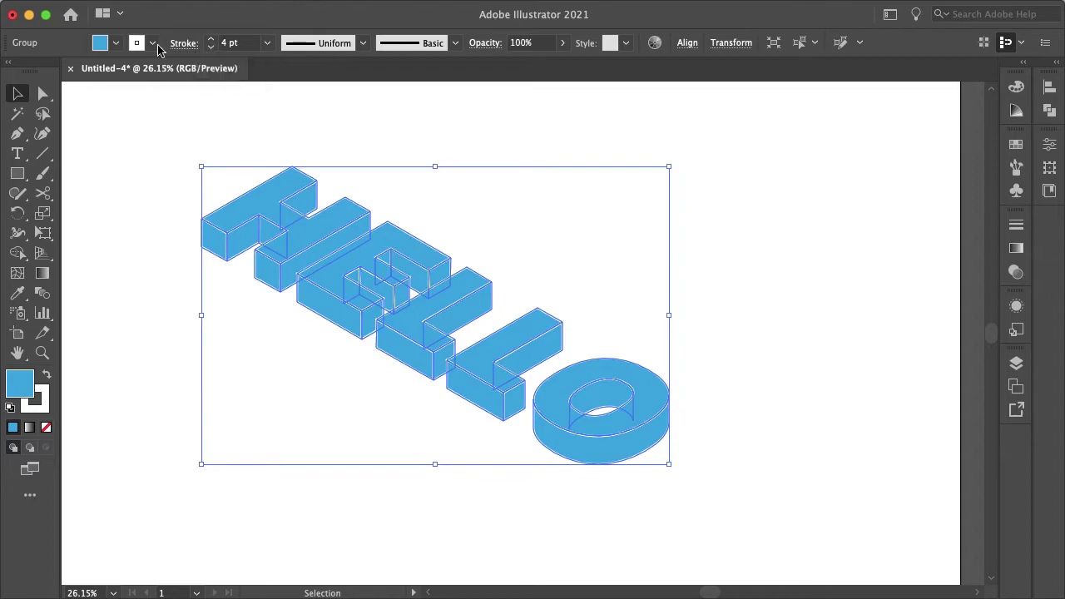
pyautogui.click(153, 43)
pyautogui.click(46, 71)
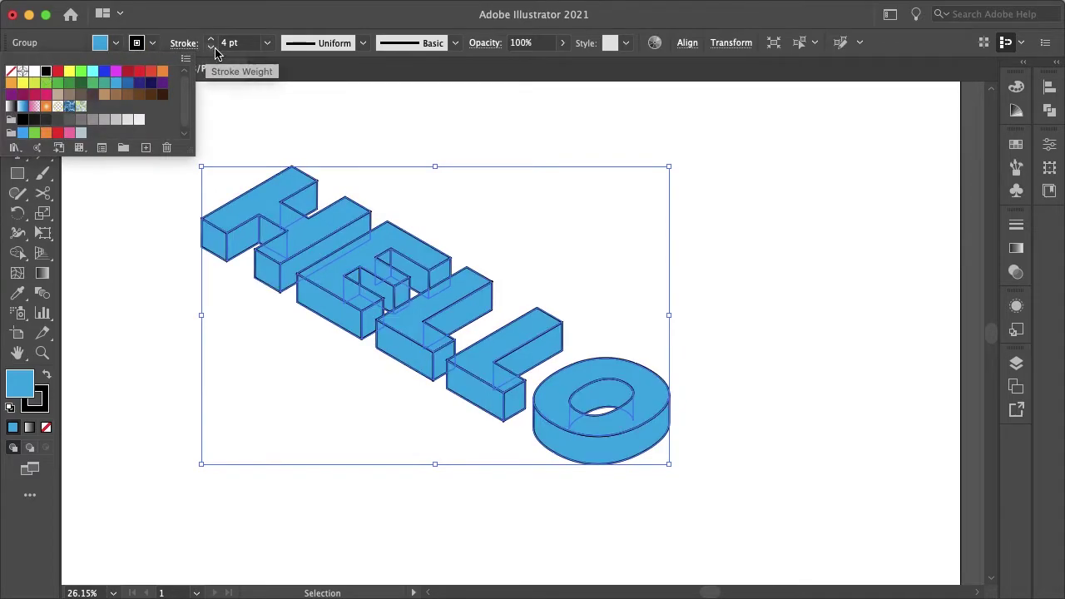
pyautogui.click(211, 47)
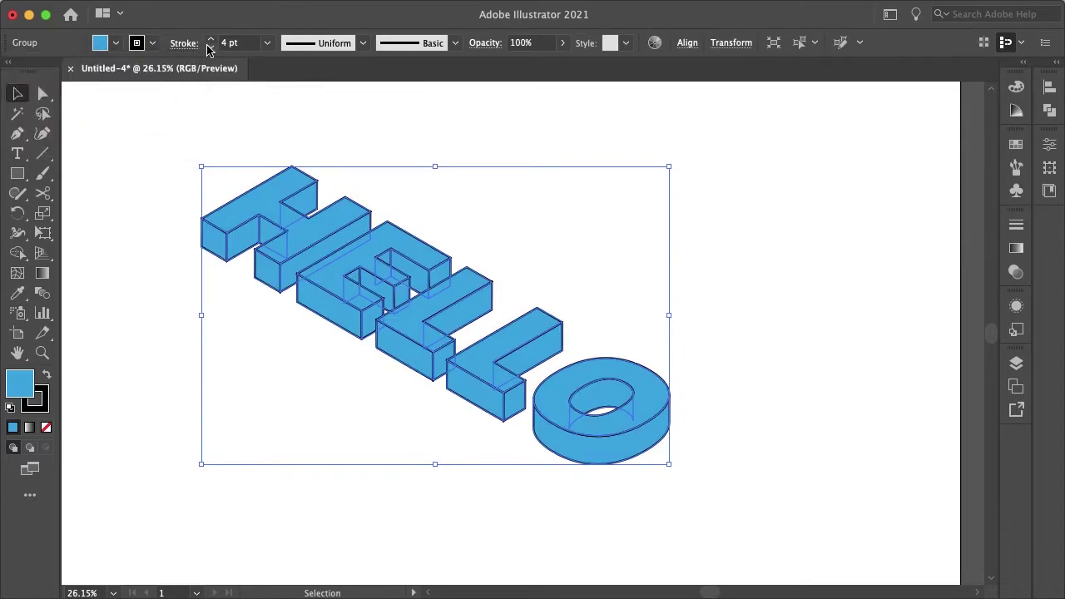
pyautogui.click(211, 48)
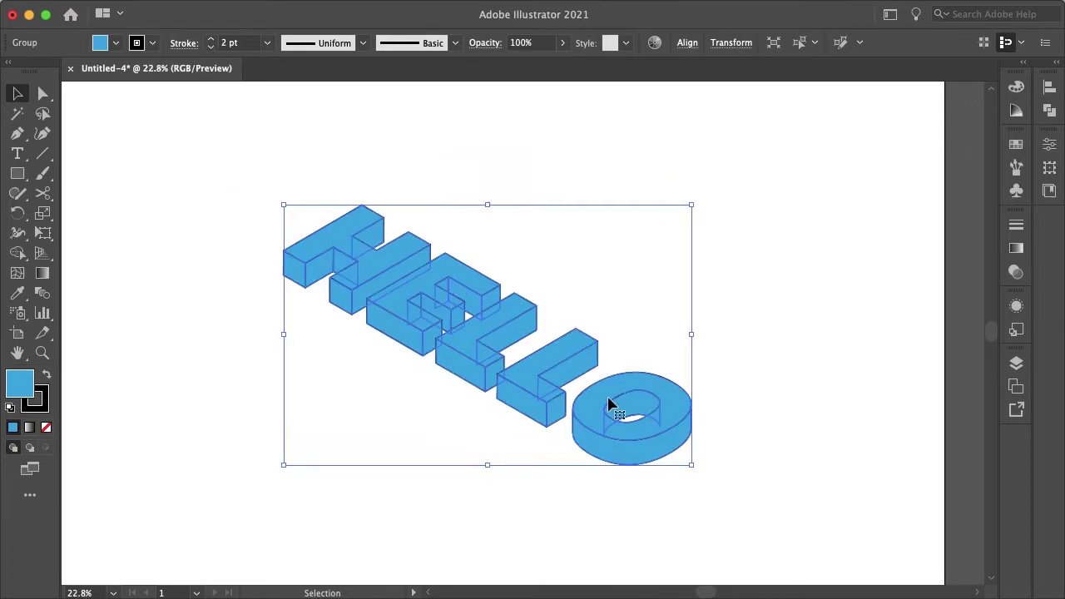
# Ungroup the 3D HELLO artwork into separate pieces and clear the selection
pyautogui.hotkey('ctrl', 'shift', 'g')
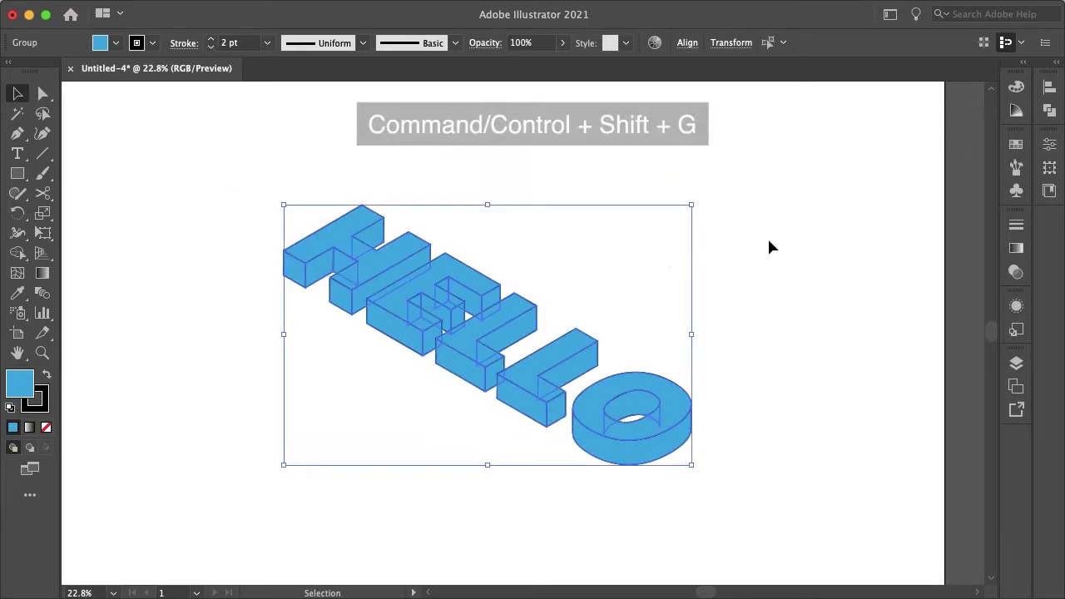
pyautogui.click(767, 236)
pyautogui.scroll(2, 689, 380)
pyautogui.scroll(1, 687, 380)
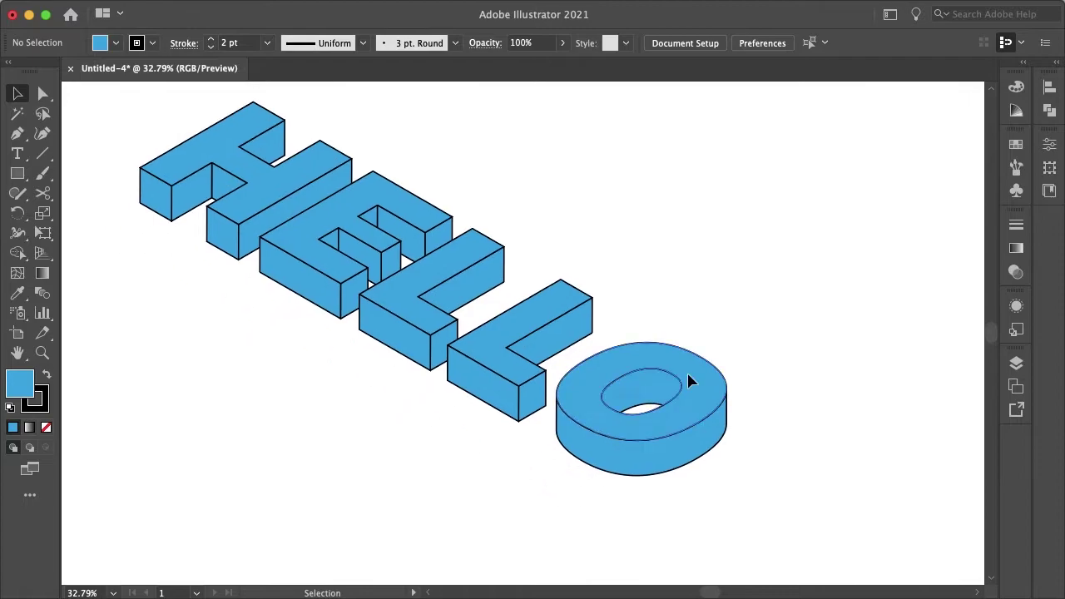
pyautogui.scroll(-1, 689, 380)
pyautogui.hscroll(-1, 689, 380)
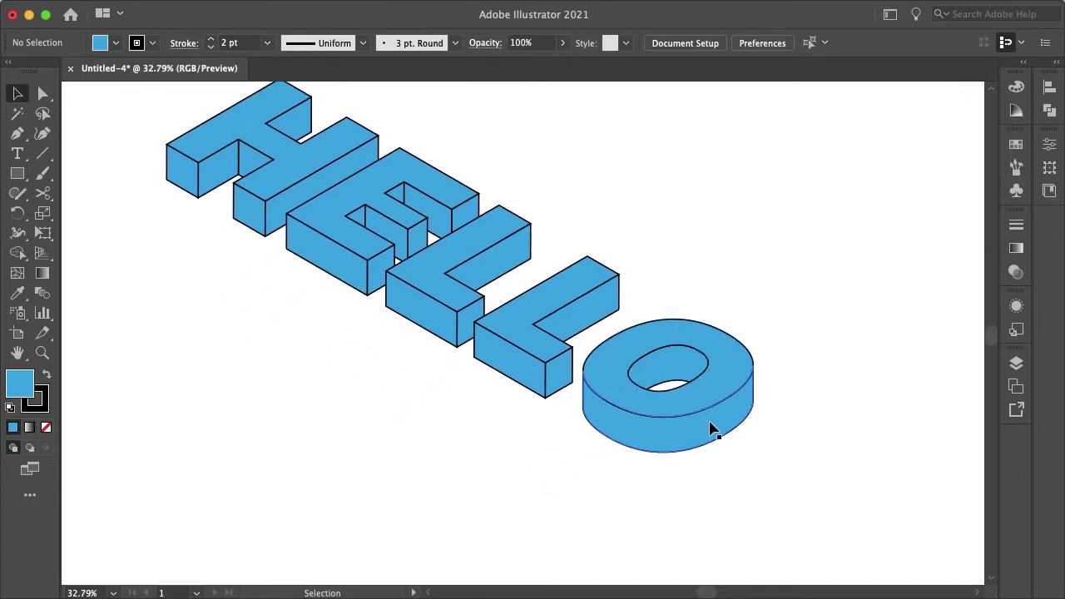
pyautogui.keyDown('shift'); pyautogui.click(683, 430); pyautogui.keyUp('shift')
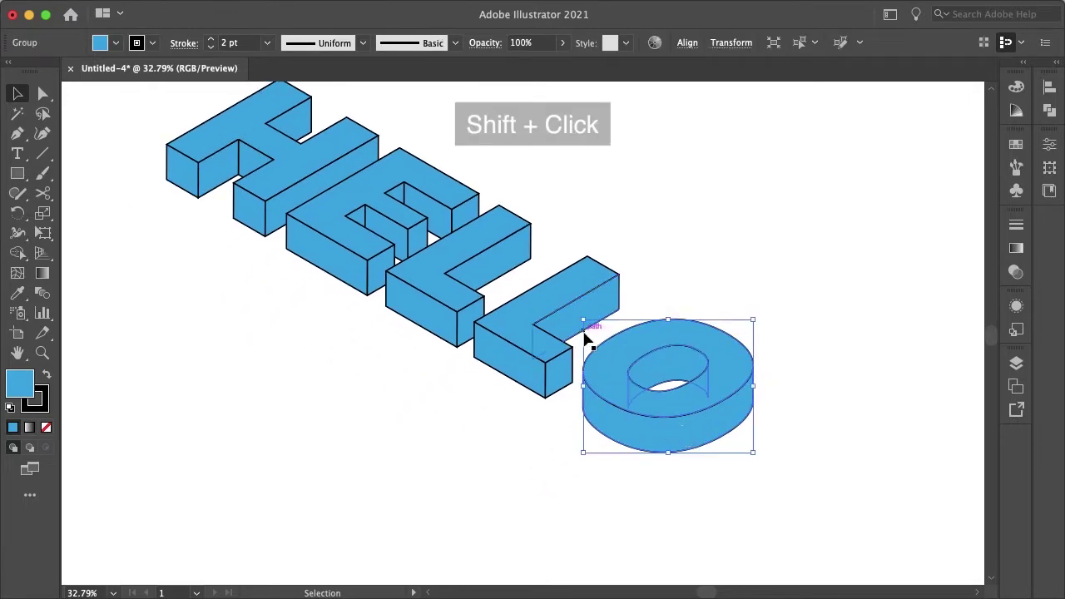
pyautogui.moveTo(744, 483); pyautogui.dragTo(126, 179)
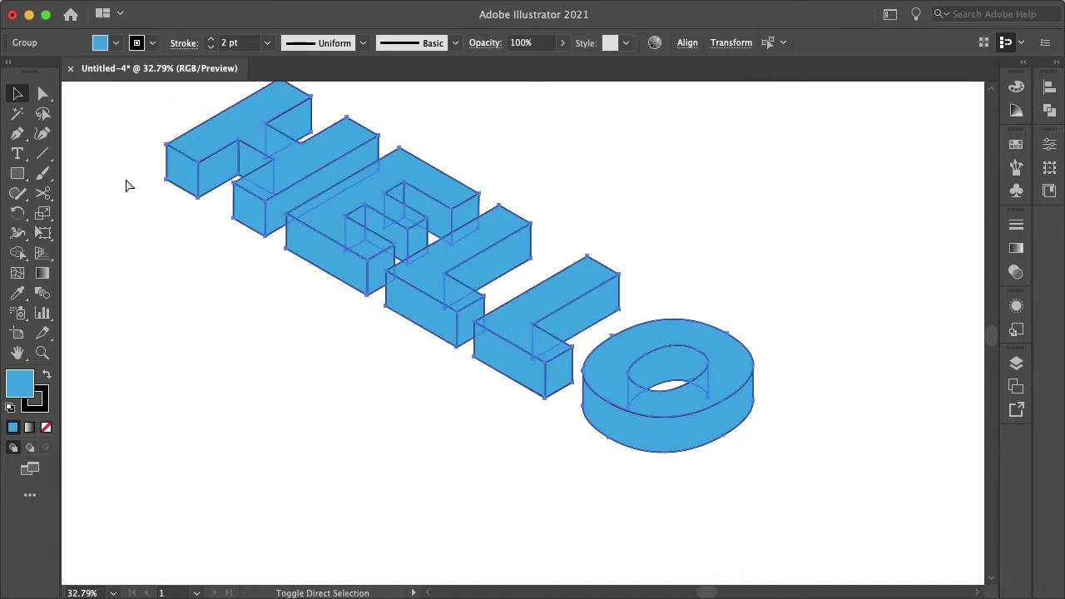
pyautogui.click(112, 319)
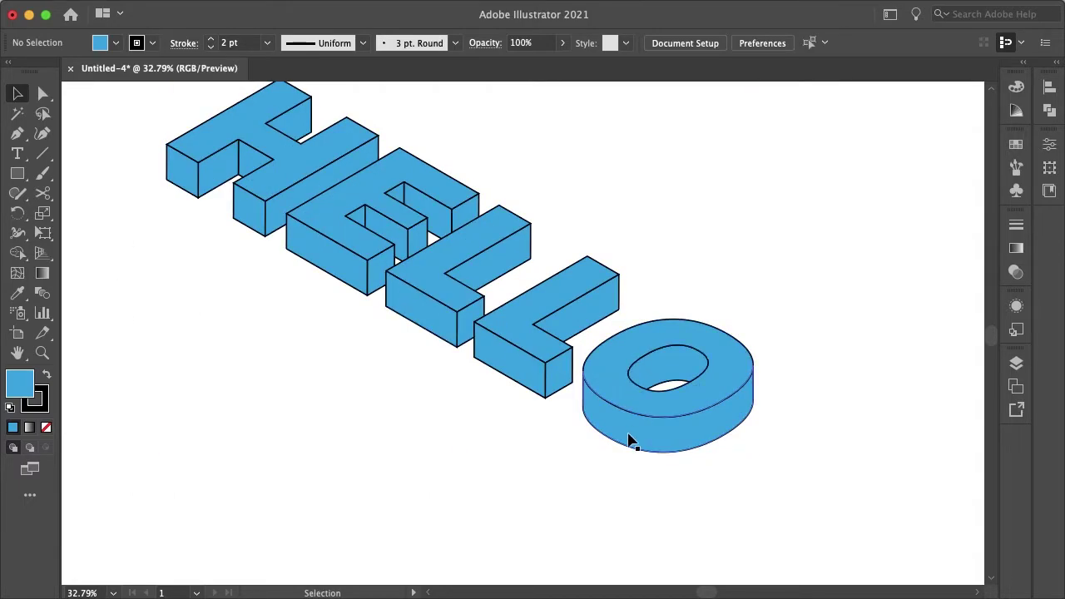
# Select the side faces of O, both Ls, E and H and fill them darker blue
pyautogui.keyDown('shift'); pyautogui.click(630, 441); pyautogui.keyUp('shift')
pyautogui.keyDown('shift'); pyautogui.click(516, 376); pyautogui.keyUp('shift')
pyautogui.keyDown('shift'); pyautogui.click(441, 304); pyautogui.keyUp('shift')
pyautogui.keyDown('shift'); pyautogui.click(352, 266); pyautogui.keyUp('shift')
pyautogui.keyDown('shift'); pyautogui.click(243, 218); pyautogui.keyUp('shift')
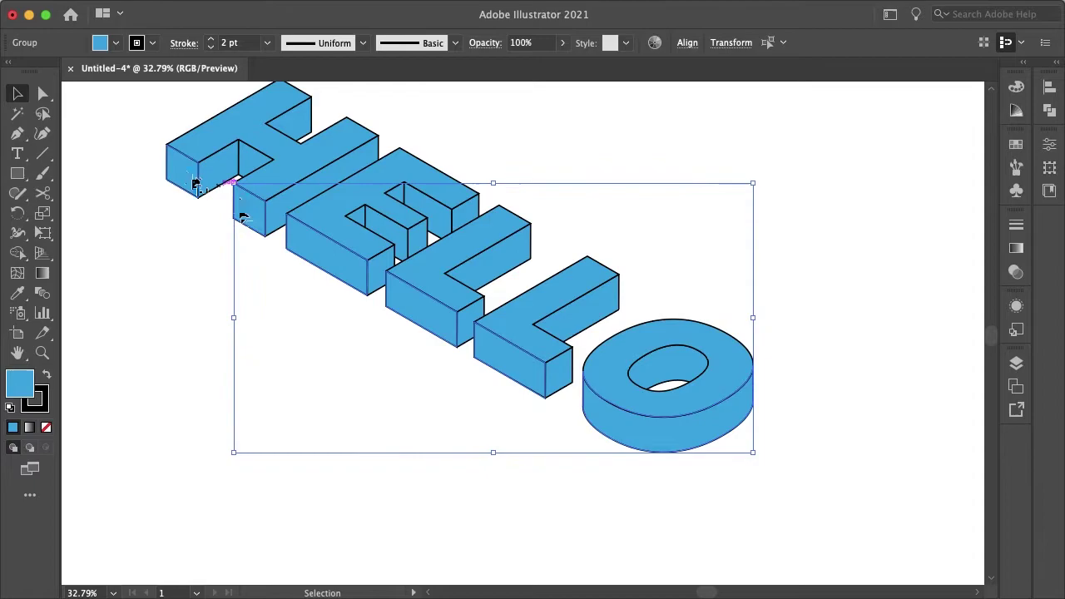
pyautogui.keyDown('shift'); pyautogui.click(195, 183); pyautogui.keyUp('shift')
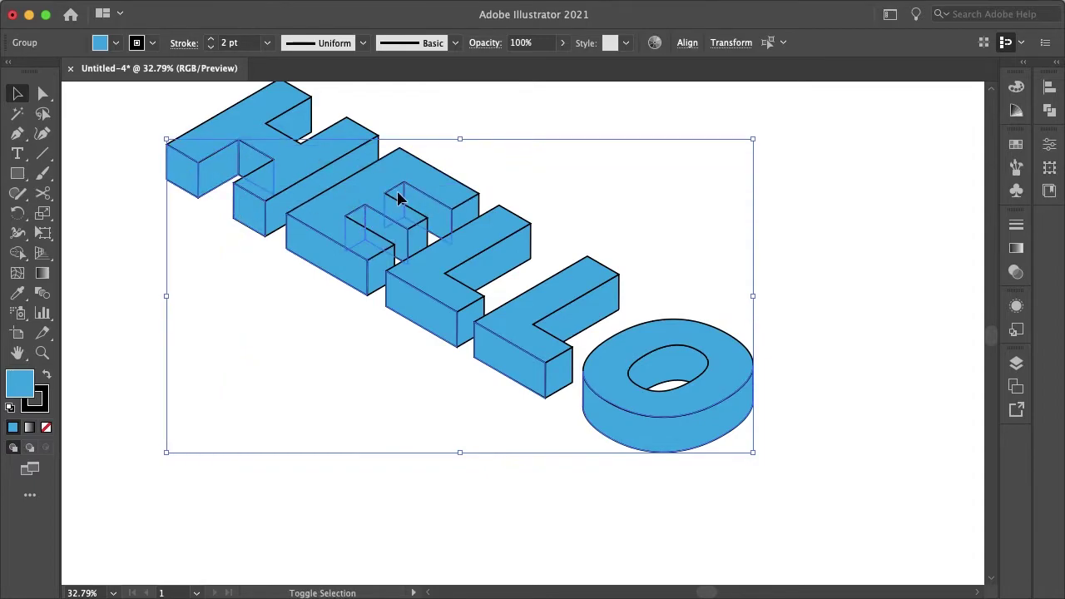
pyautogui.click(116, 44)
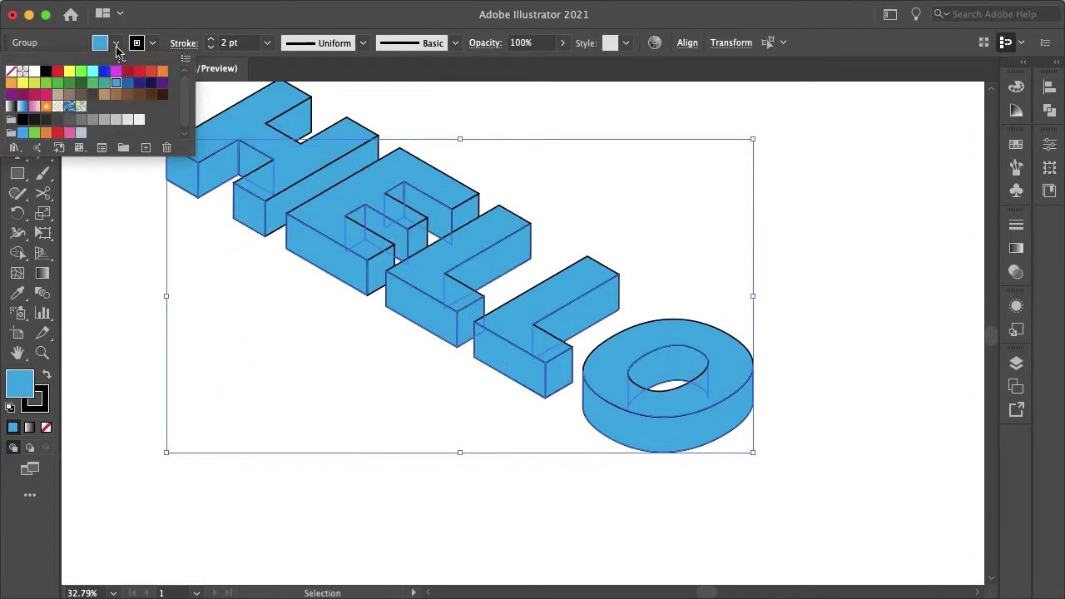
pyautogui.click(127, 82)
# Fill the remaining H and E inner side faces with the same darker blue
pyautogui.scroll(3, 441, 323)
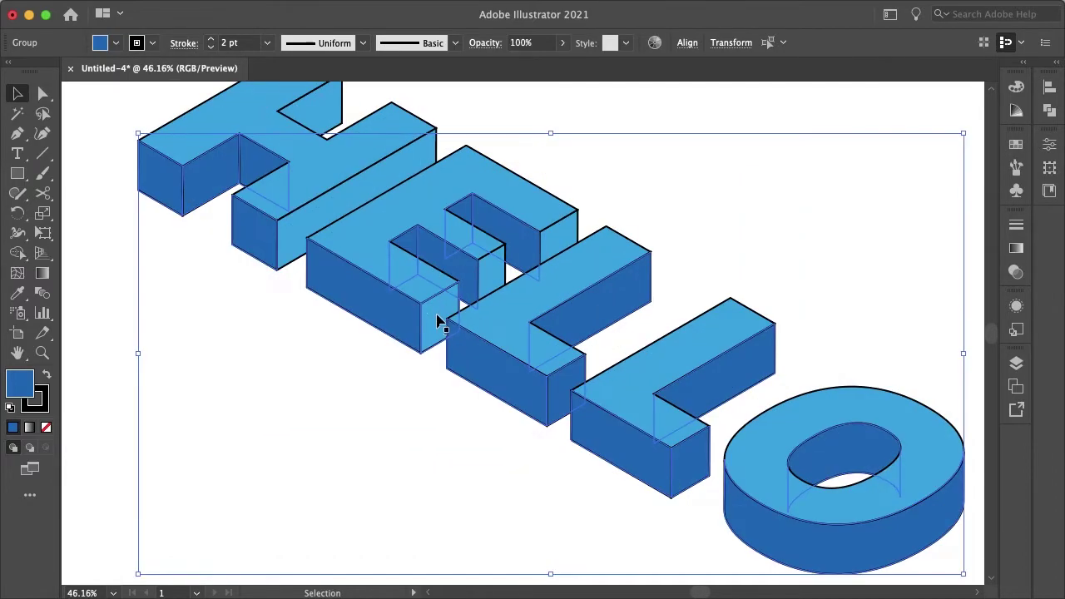
pyautogui.keyDown('shift'); pyautogui.click(333, 155); pyautogui.keyUp('shift')
pyautogui.click(115, 43)
pyautogui.click(127, 83)
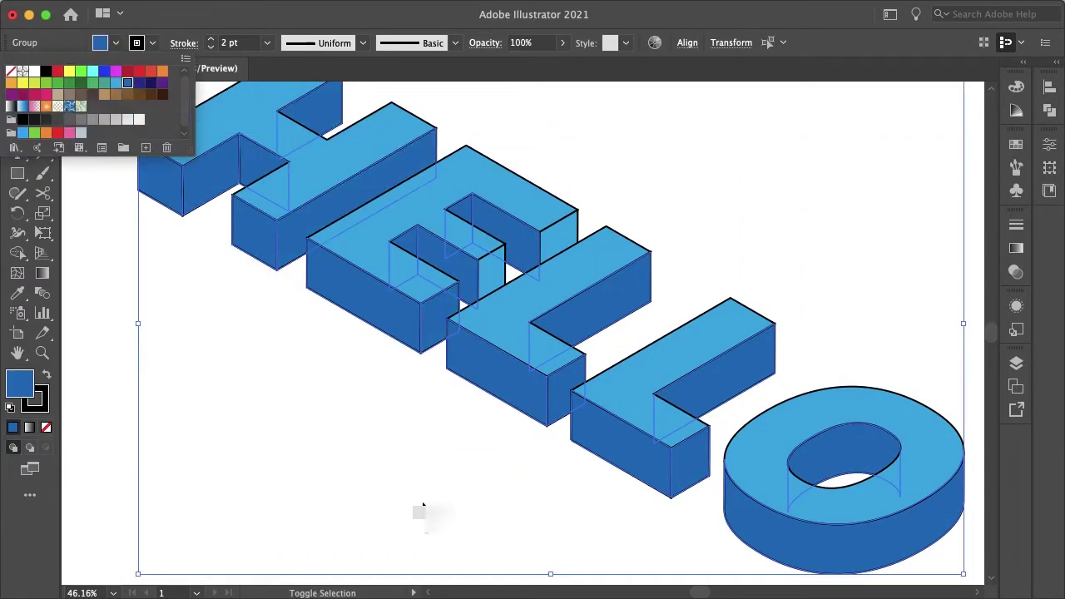
pyautogui.keyDown('shift'); pyautogui.click(500, 275); pyautogui.keyUp('shift')
pyautogui.click(115, 43)
pyautogui.click(127, 82)
pyautogui.scroll(-5, 365, 253)
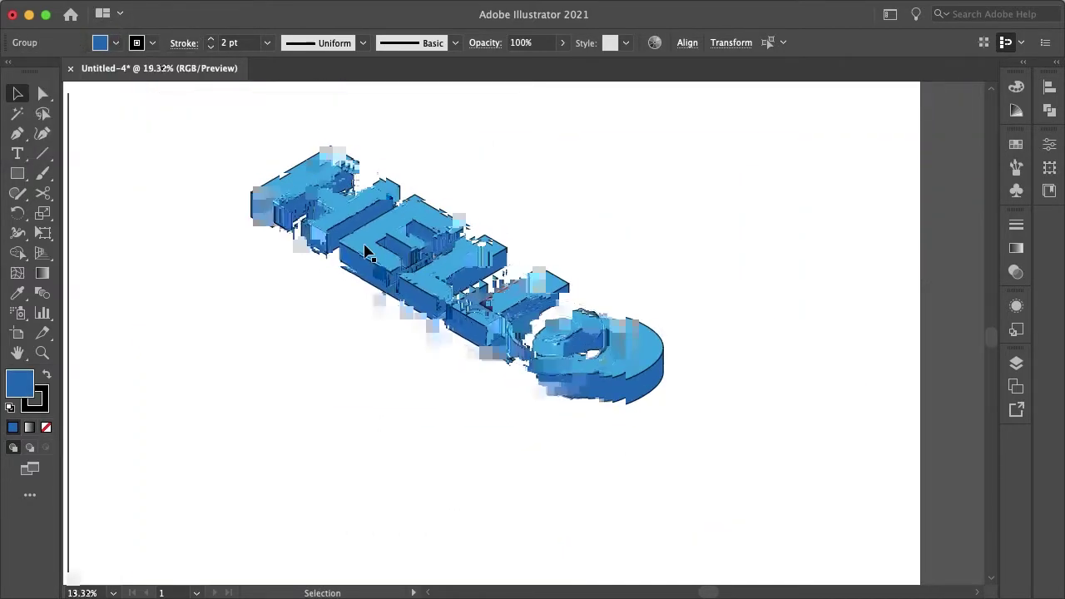
pyautogui.scroll(-3, 365, 253)
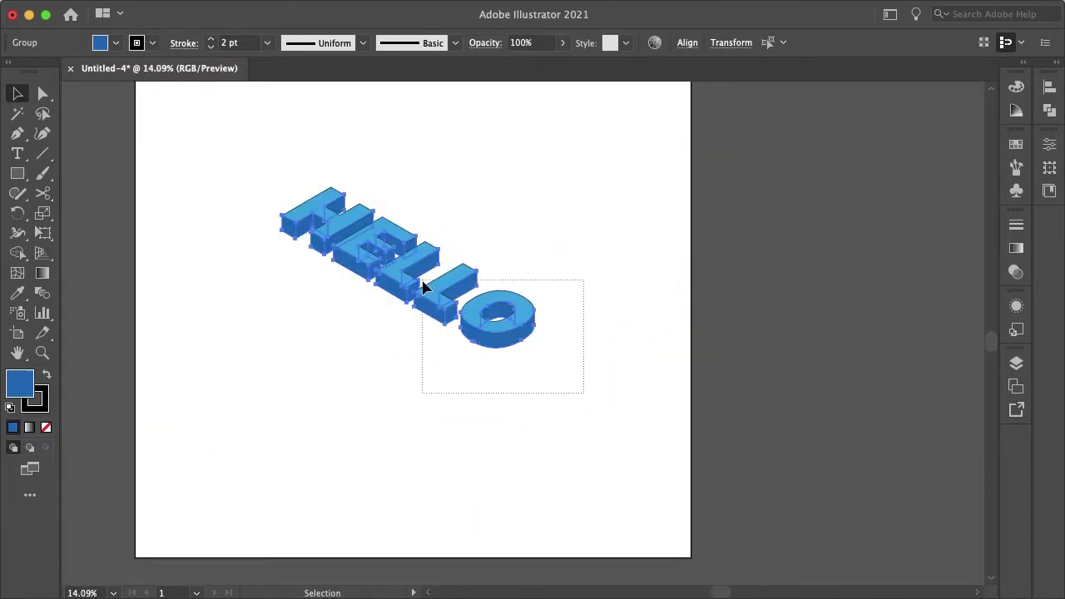
# Duplicate HELLO straight below the original and bring up Recolor Artwork for the copy
pyautogui.moveTo(423, 287); pyautogui.dragTo(261, 153)
pyautogui.keyDown('alt'); pyautogui.keyDown('shift'); pyautogui.moveTo(363, 229); pyautogui.dragTo(361, 360); pyautogui.keyUp('shift'); pyautogui.keyUp('alt')
pyautogui.scroll(2, 359, 409)
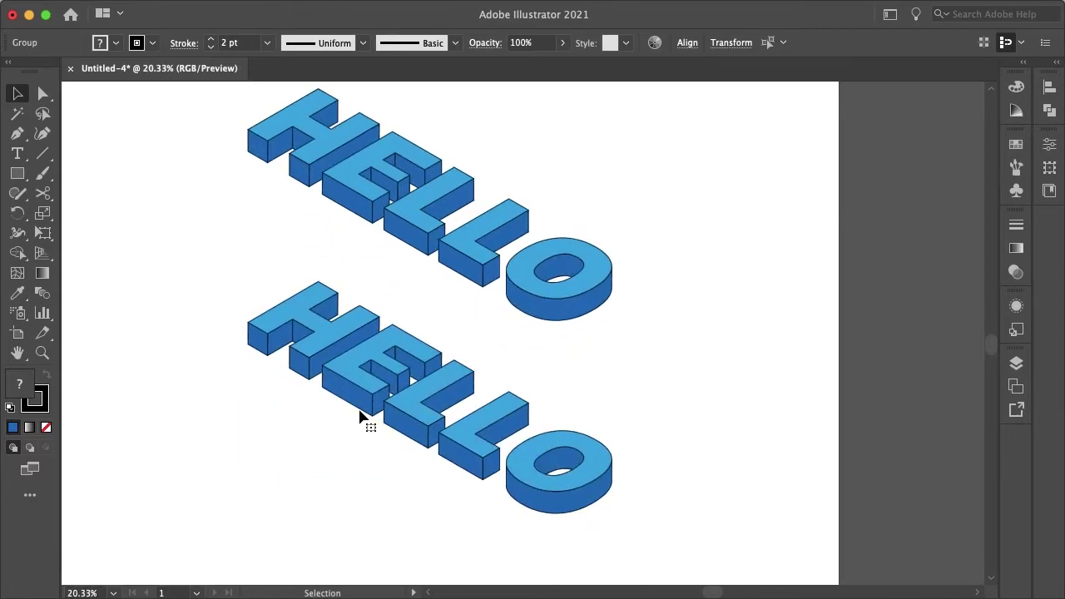
pyautogui.click(655, 42)
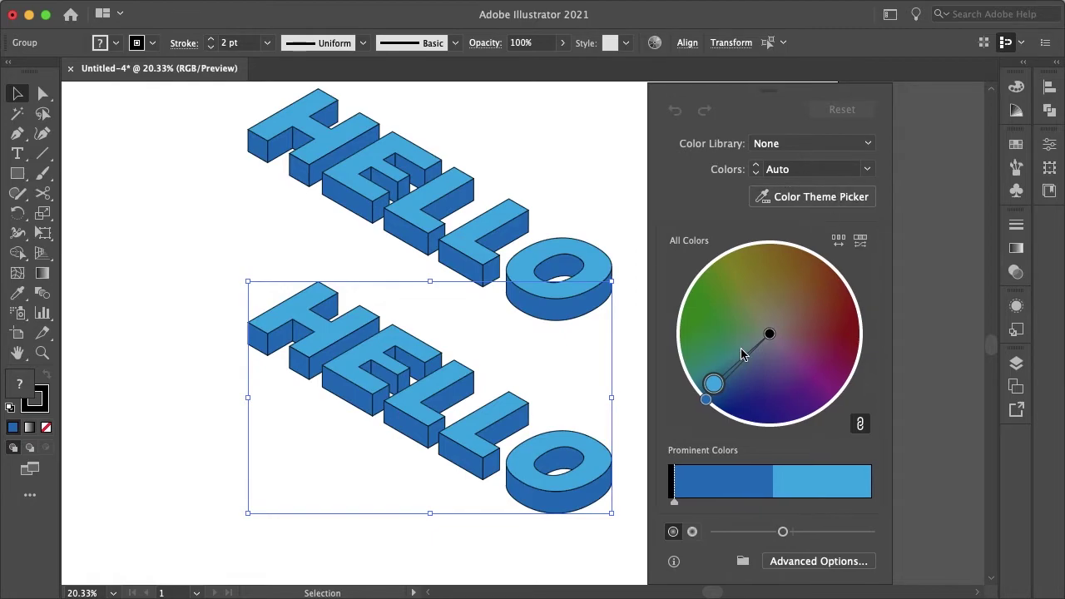
# Replace the copy's dark blue side colour with a light orange tan
pyautogui.click(790, 562)
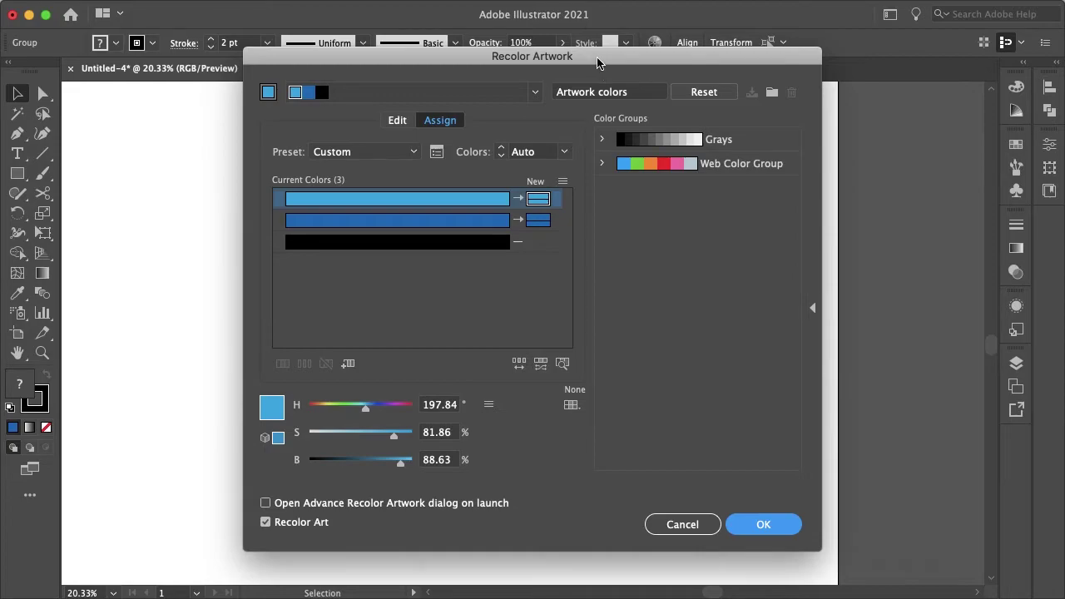
pyautogui.moveTo(597, 63); pyautogui.dragTo(980, 86)
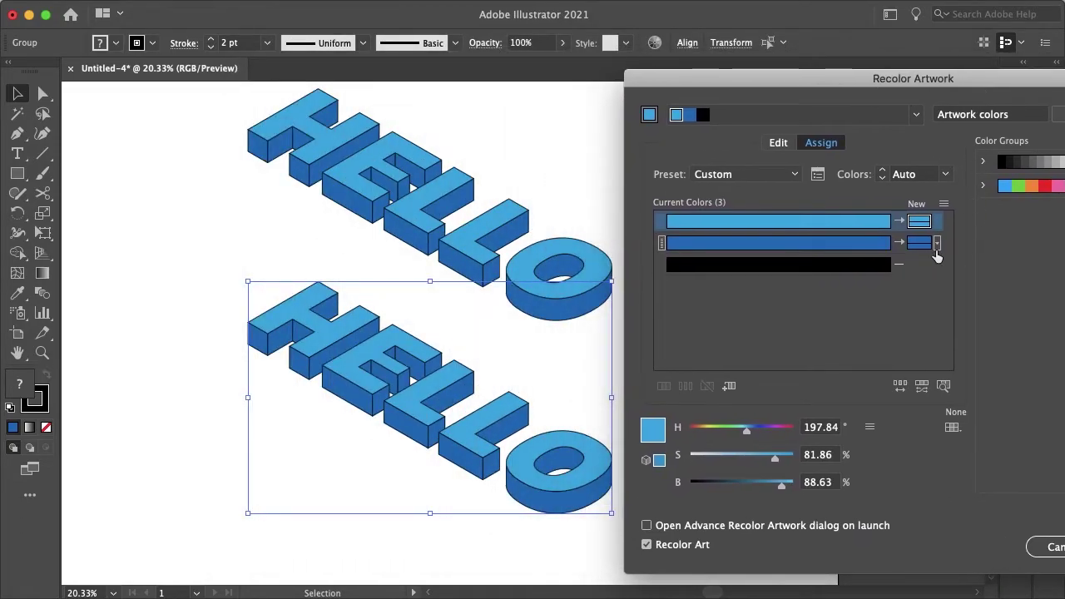
pyautogui.click(920, 242)
pyautogui.doubleClick(920, 243)
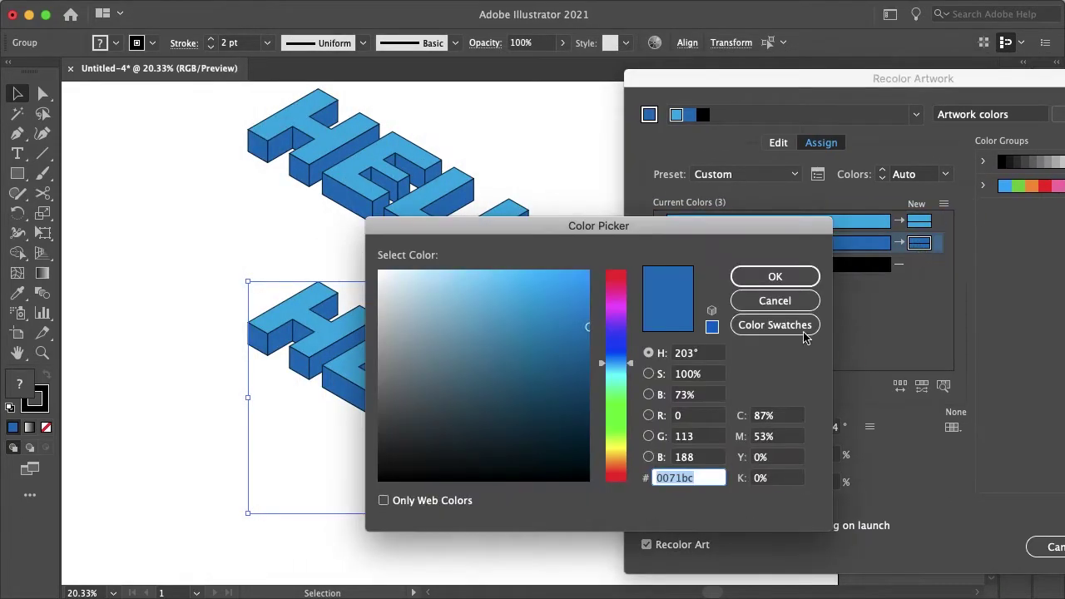
pyautogui.moveTo(626, 234)
pyautogui.mouseDown()
pyautogui.moveTo(642, 203)
pyautogui.moveTo(885, 168)
pyautogui.moveTo(873, 298)
pyautogui.moveTo(863, 273)
pyautogui.moveTo(768, 203)
pyautogui.moveTo(824, 190)
pyautogui.mouseUp()
pyautogui.click(823, 423)
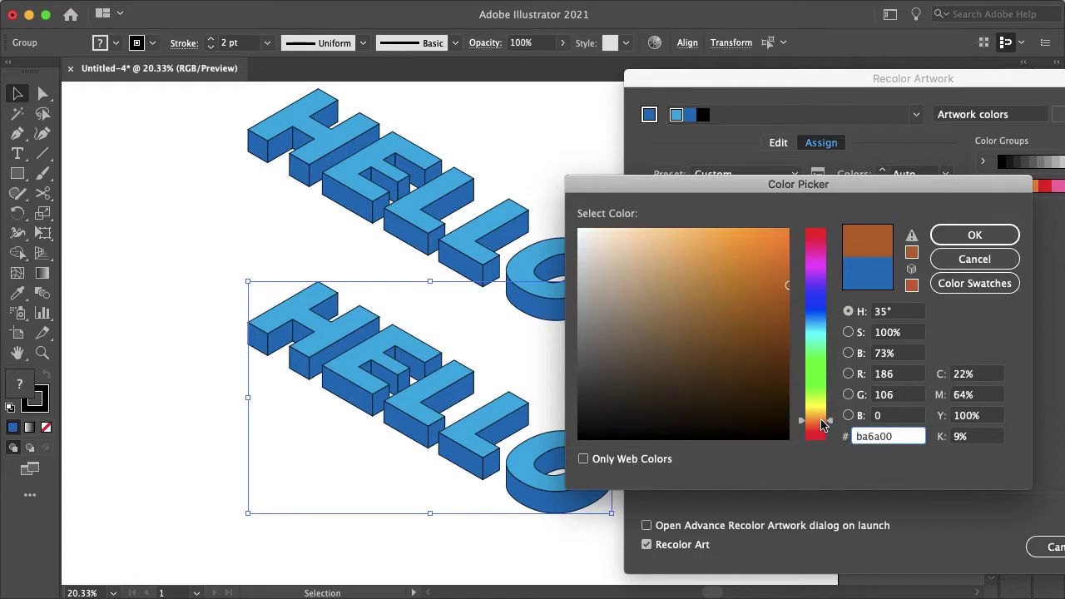
pyautogui.moveTo(704, 235)
pyautogui.mouseDown()
pyautogui.moveTo(679, 248)
pyautogui.moveTo(709, 214)
pyautogui.moveTo(694, 215)
pyautogui.mouseUp()
pyautogui.click(976, 235)
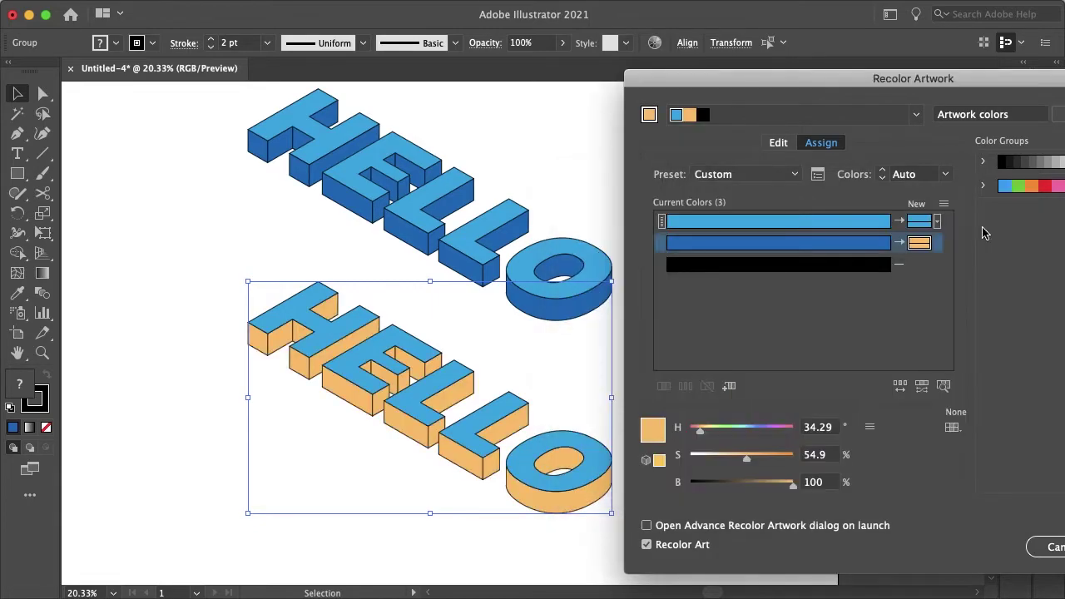
# Make the copy's top faces light pink-magenta, apply the recolour, and stroke outlines blue
pyautogui.doubleClick(920, 222)
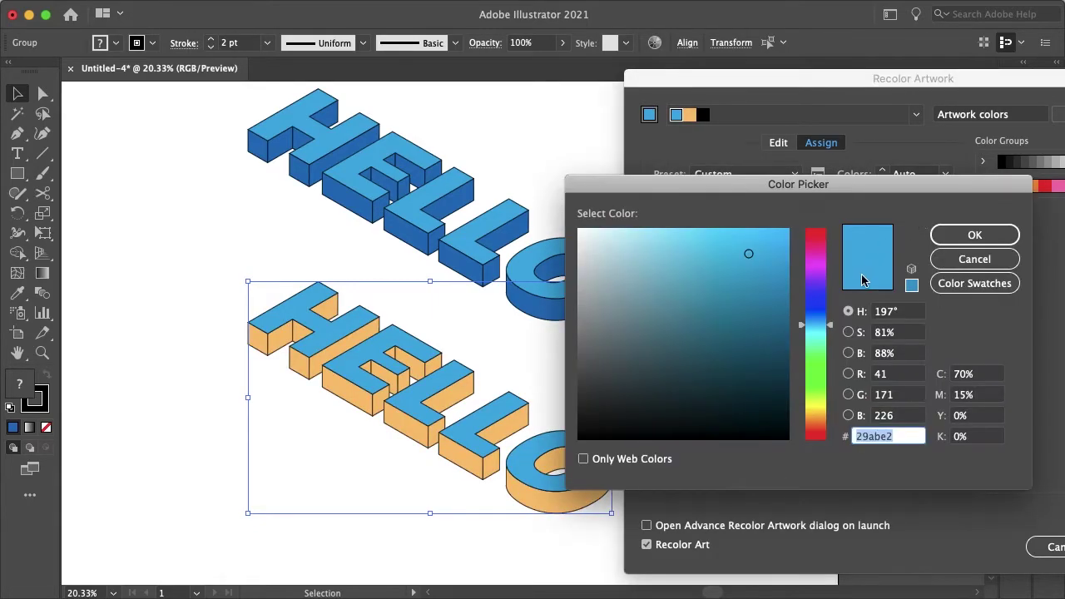
pyautogui.click(817, 267)
pyautogui.moveTo(736, 234)
pyautogui.mouseDown()
pyautogui.moveTo(730, 221)
pyautogui.moveTo(676, 223)
pyautogui.mouseUp()
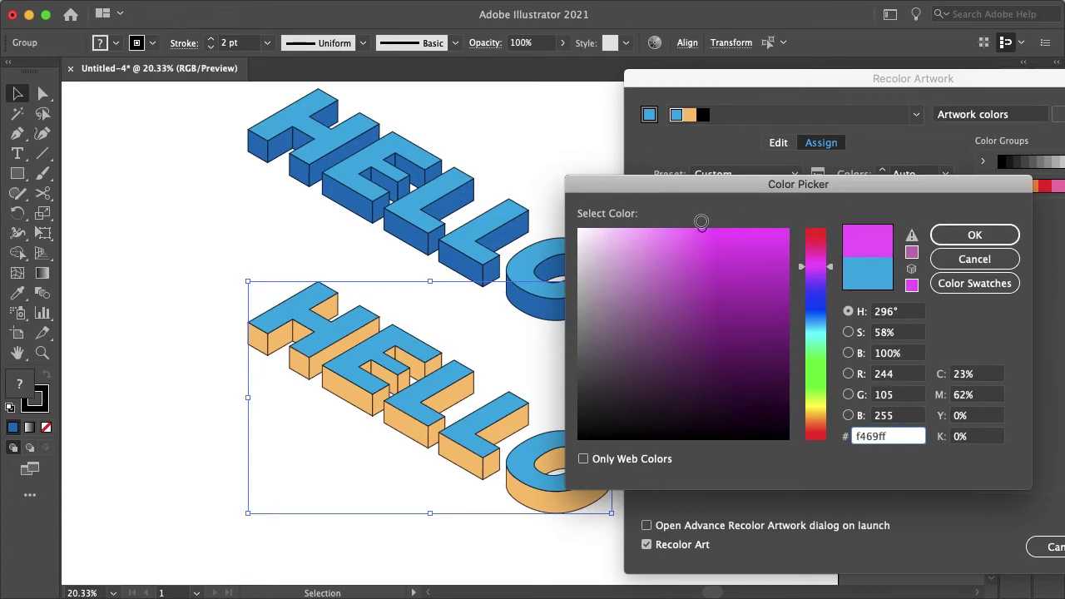
pyautogui.click(1003, 241)
pyautogui.click(847, 271)
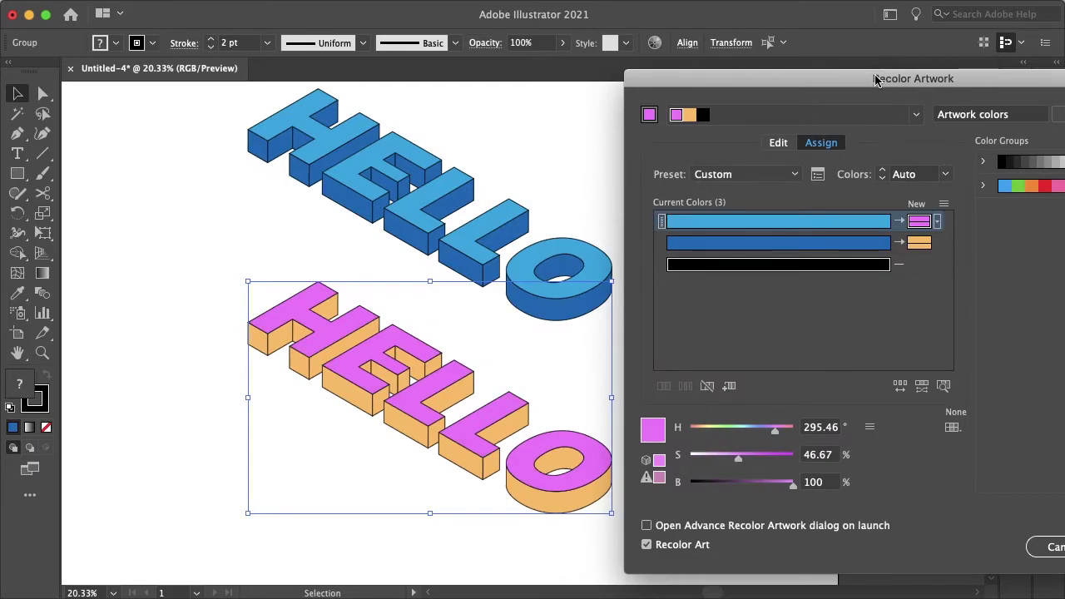
pyautogui.moveTo(875, 79); pyautogui.dragTo(741, 79)
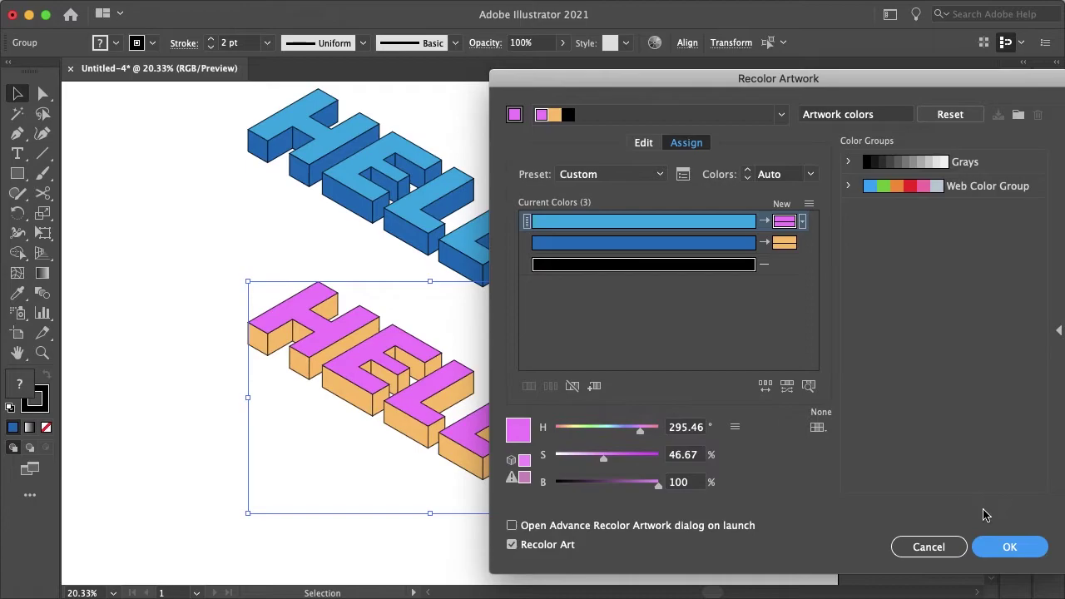
pyautogui.click(1002, 547)
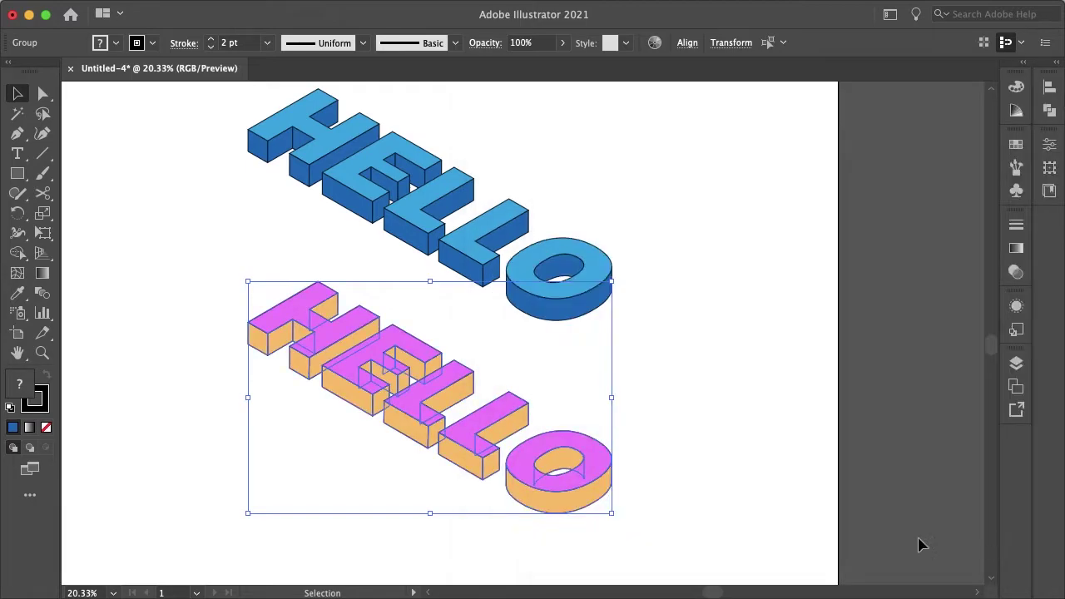
pyautogui.click(142, 48)
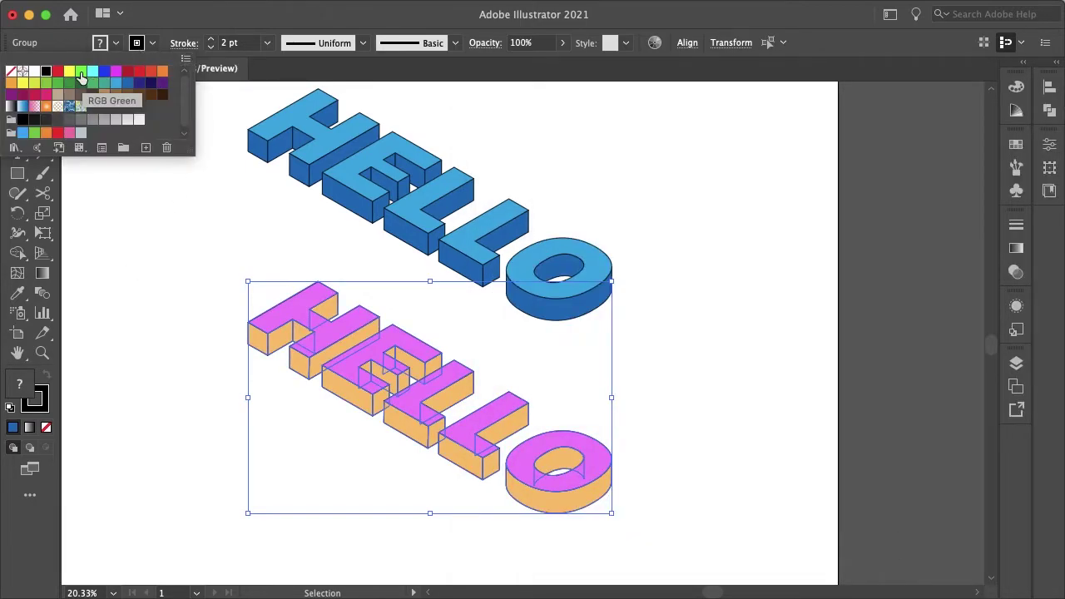
pyautogui.click(103, 79)
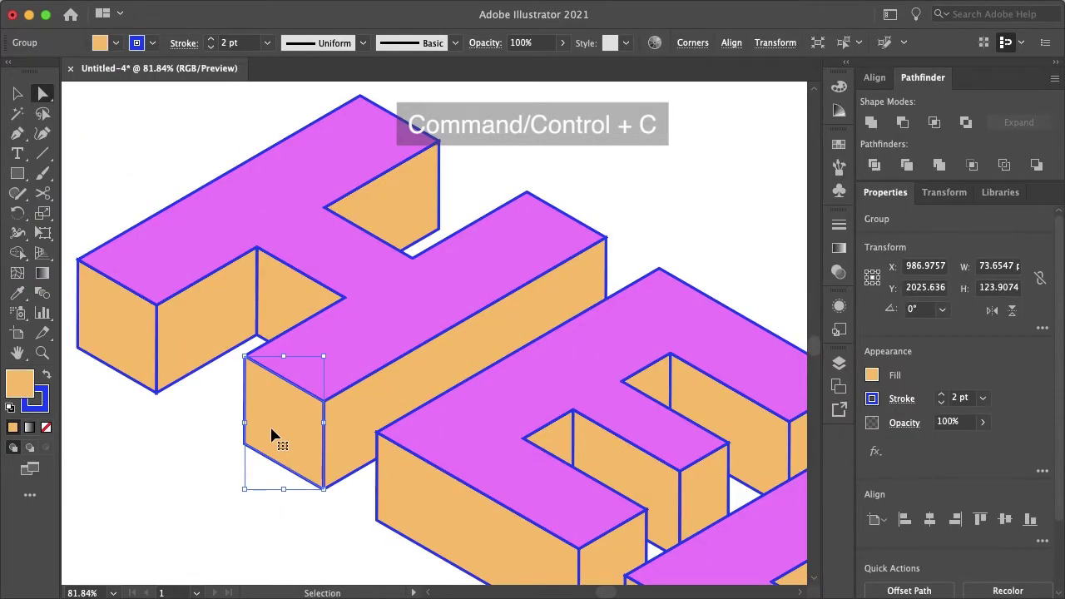
# Trim a pasted side face to one vertical edge and copy its 81.5162 height
pyautogui.hotkey('ctrl', 'v')
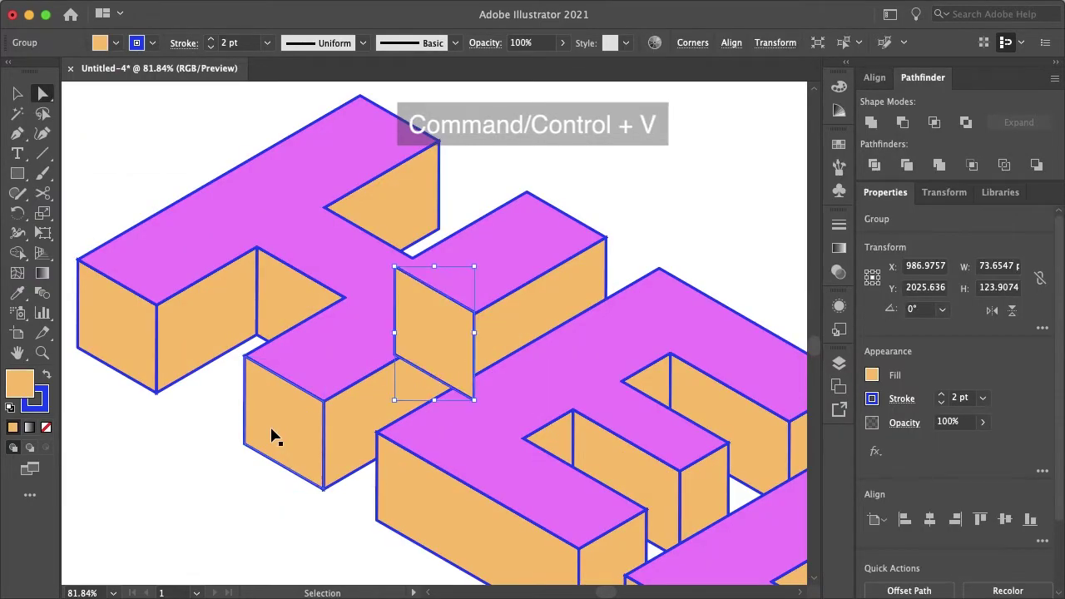
pyautogui.press('a')
pyautogui.scroll(3, 275, 441)
pyautogui.hscroll(2, 275, 441)
pyautogui.moveTo(327, 447); pyautogui.dragTo(496, 187)
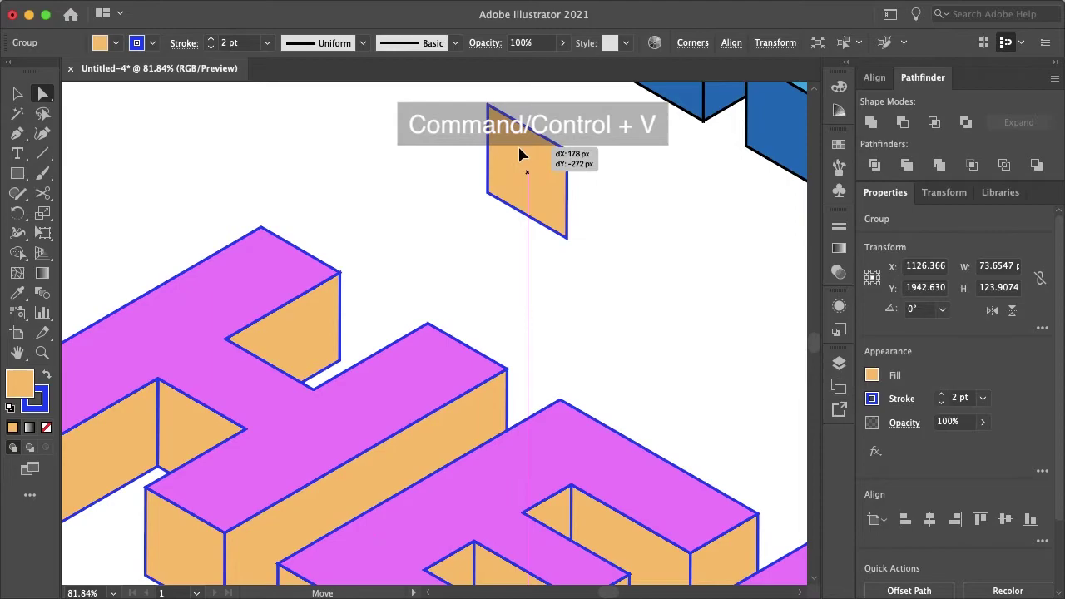
pyautogui.moveTo(453, 137); pyautogui.dragTo(482, 247)
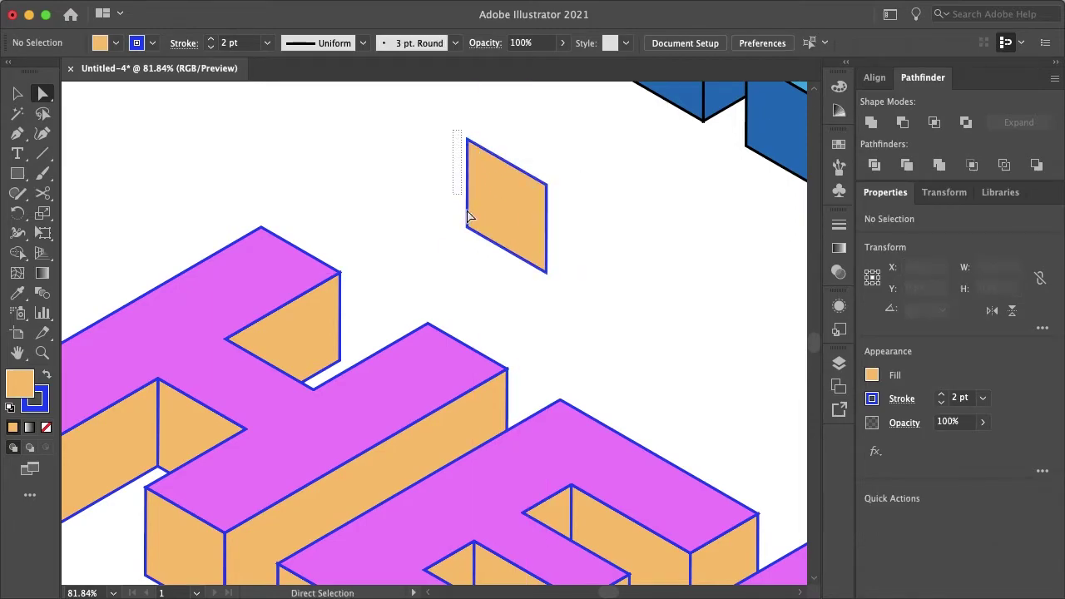
pyautogui.press('Delete')
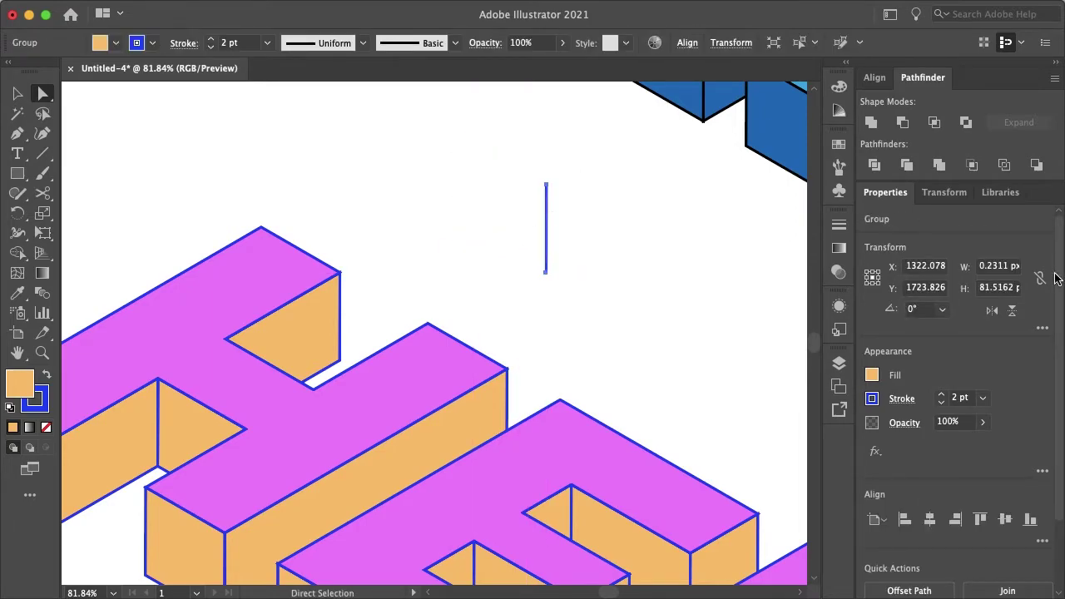
pyautogui.click(1001, 288)
pyautogui.hotkey('ctrl', 'c')
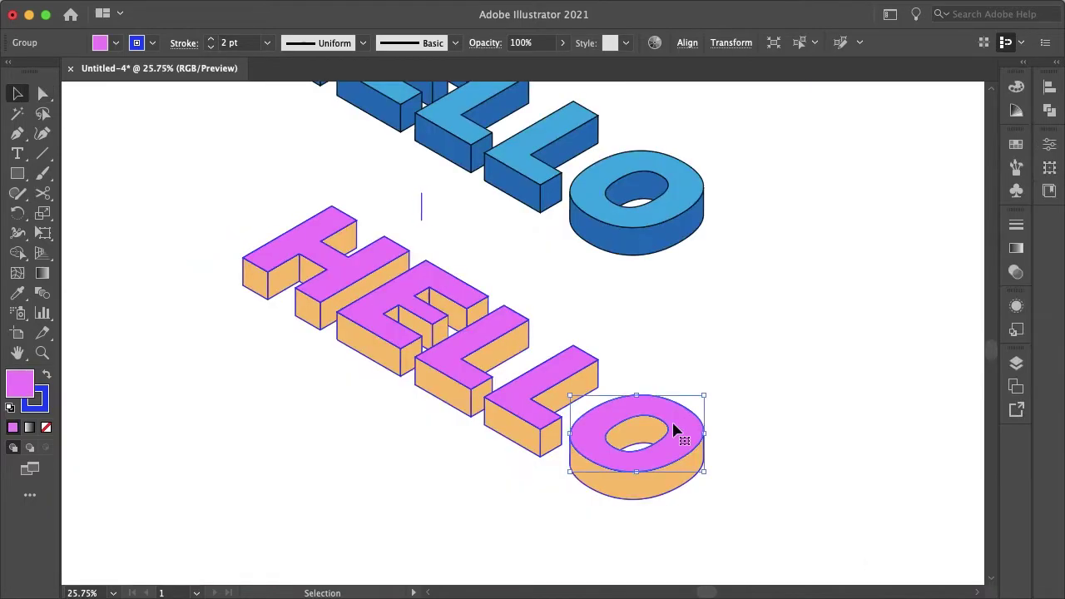
# Select all the pink top faces of the lower HELLO letters
pyautogui.keyDown('shift'); pyautogui.click(524, 412); pyautogui.keyUp('shift')
pyautogui.keyDown('shift'); pyautogui.click(452, 358); pyautogui.keyUp('shift')
pyautogui.keyDown('shift'); pyautogui.click(374, 308); pyautogui.keyUp('shift')
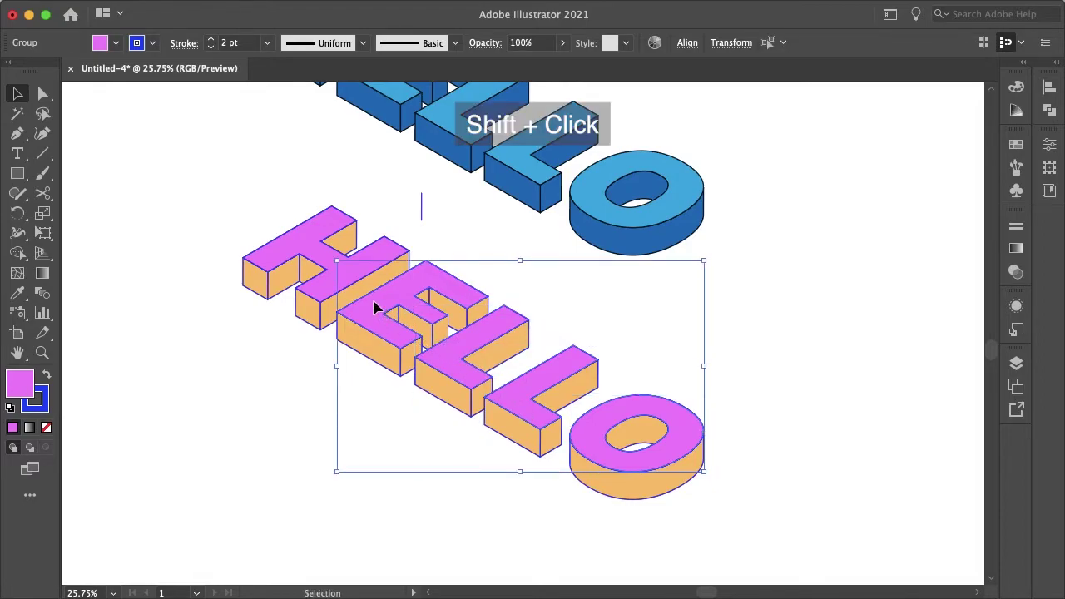
pyautogui.keyDown('shift'); pyautogui.click(317, 255); pyautogui.keyUp('shift')
pyautogui.rightClick(317, 256)
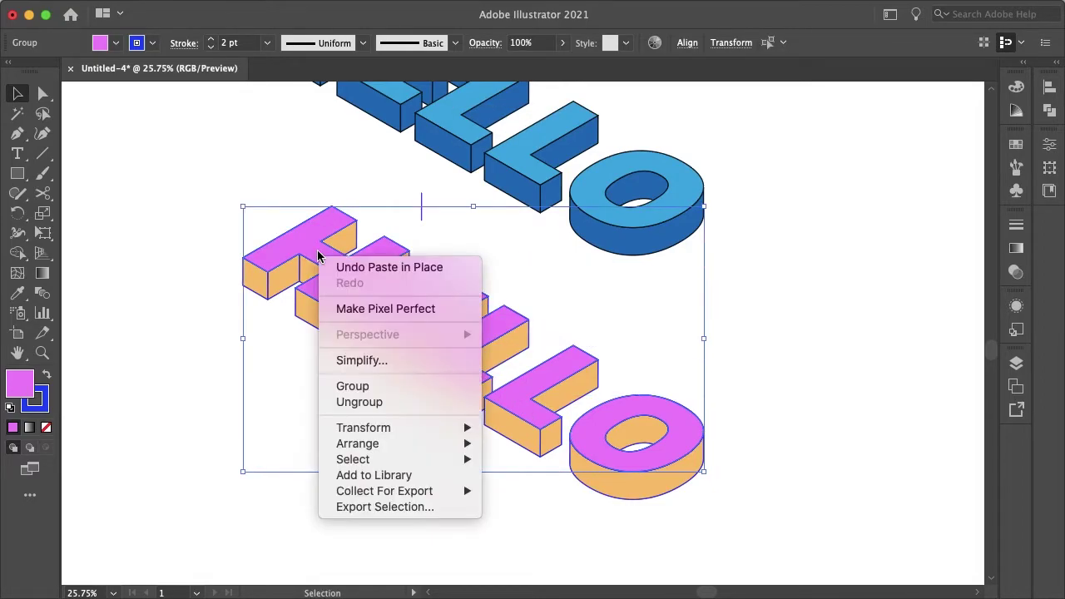
pyautogui.moveTo(364, 428)
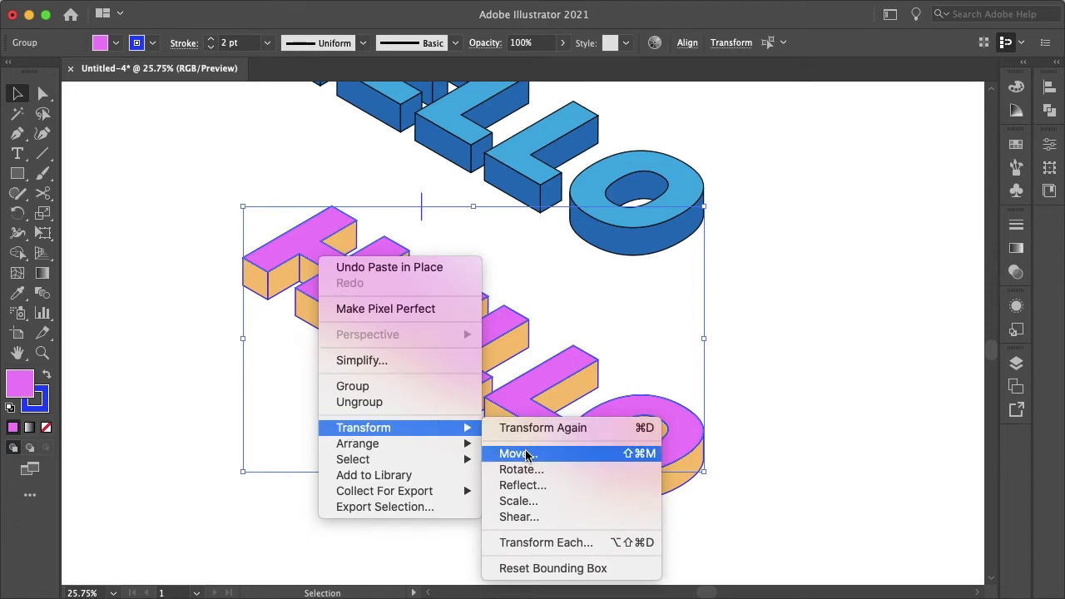
# Move the selected faces 0 px horizontally and 81.5162 px vertically
pyautogui.click(525, 453)
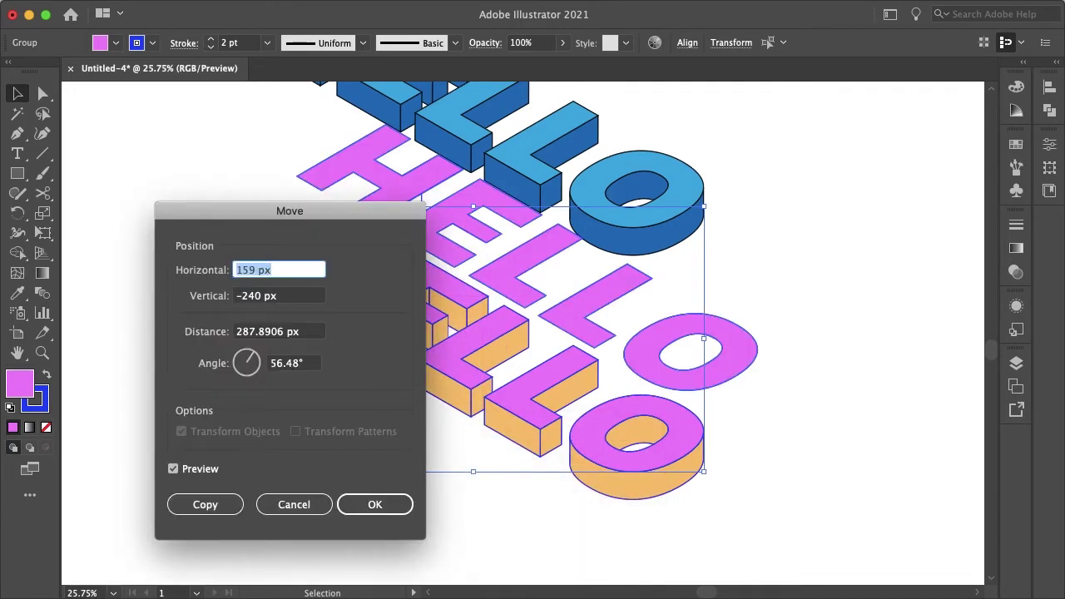
pyautogui.write('0')
pyautogui.press('Tab')
pyautogui.write('81.5162')
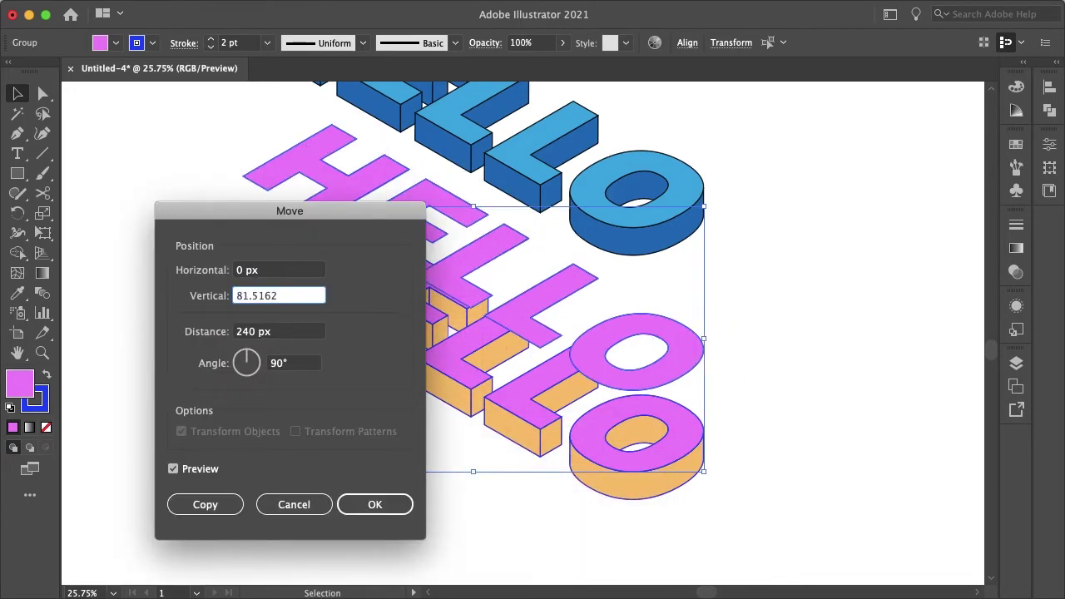
pyautogui.press('Tab')
pyautogui.write('81.5162')
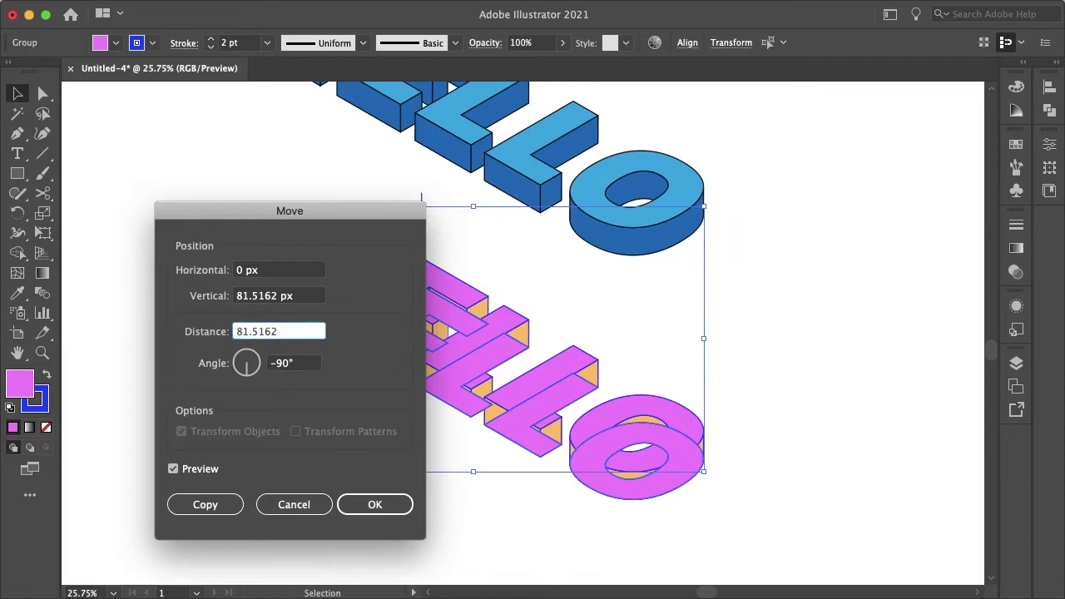
pyautogui.press('Tab')
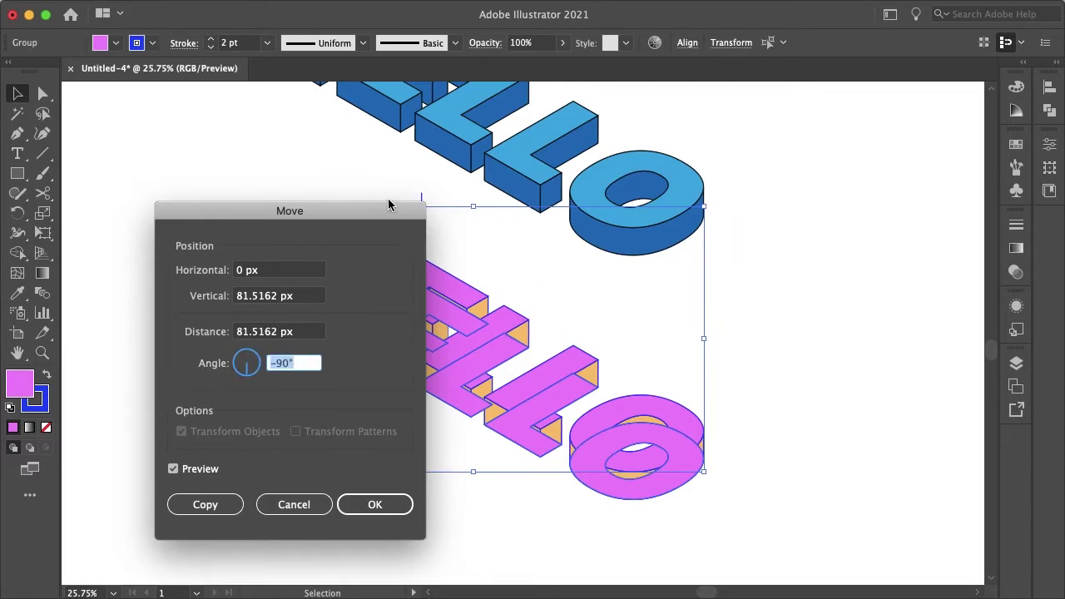
pyautogui.moveTo(388, 205)
pyautogui.mouseDown()
pyautogui.moveTo(856, 182)
pyautogui.moveTo(863, 170)
pyautogui.mouseUp()
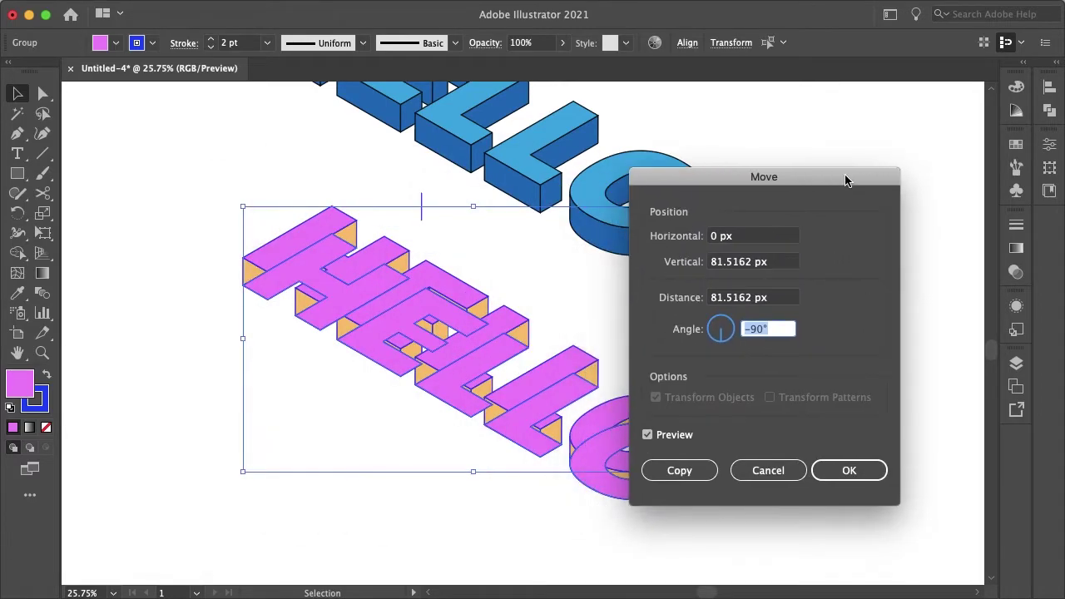
pyautogui.click(855, 474)
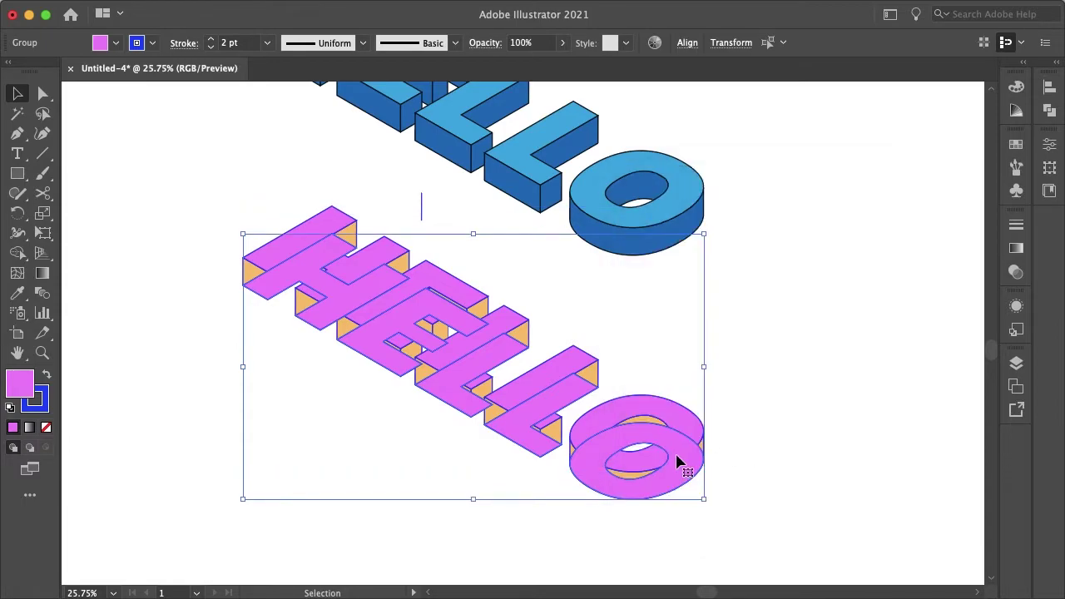
# Apply a Transform effect to the pink faces: 0.1 px horizontal move, 200 copies
pyautogui.click(344, 9)
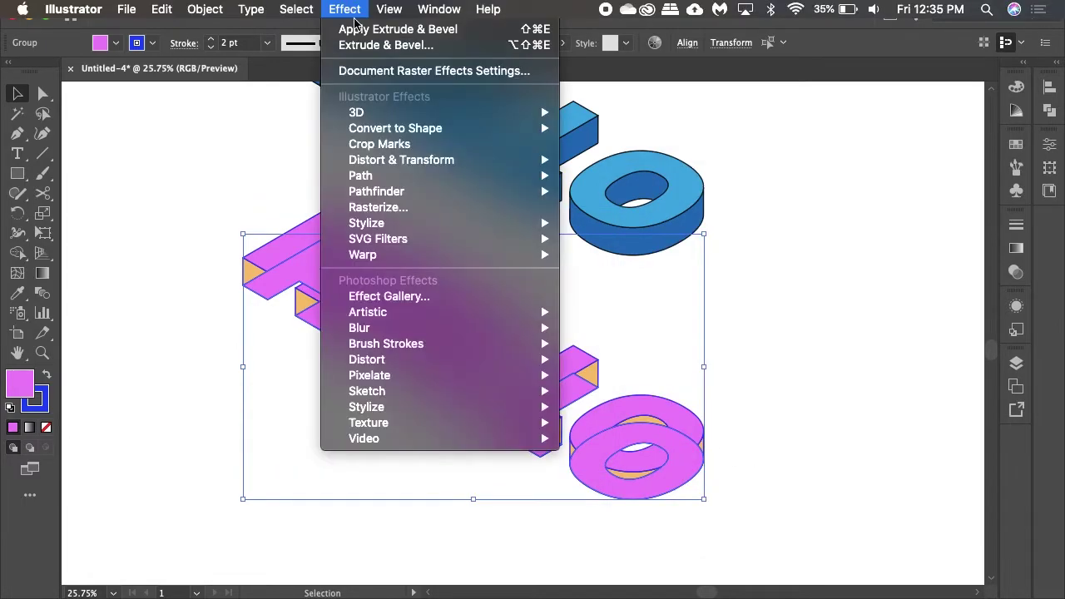
pyautogui.moveTo(402, 160)
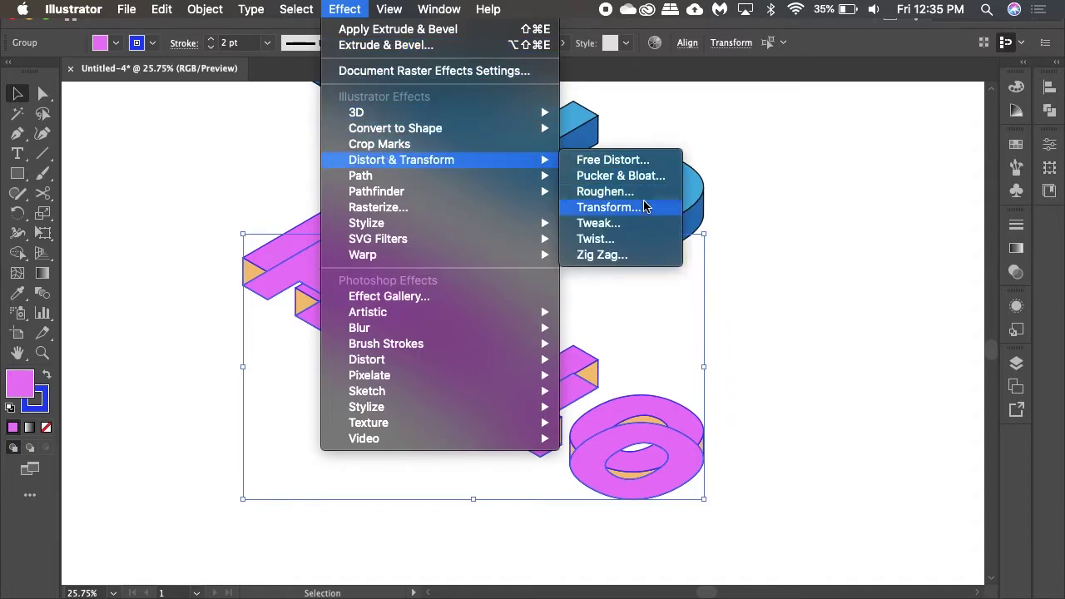
pyautogui.click(643, 206)
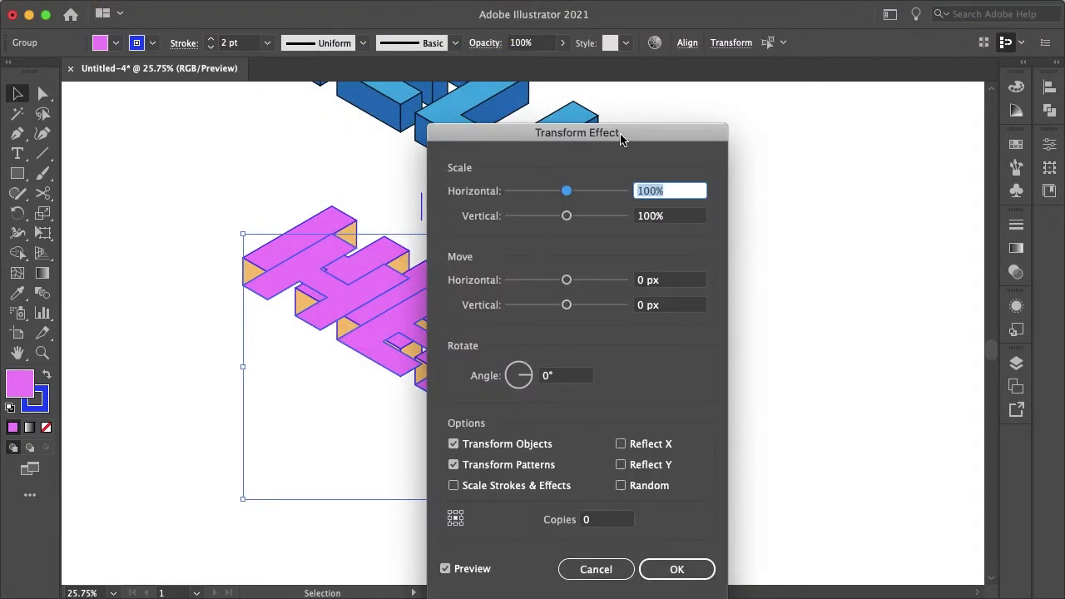
pyautogui.moveTo(620, 139); pyautogui.dragTo(863, 126)
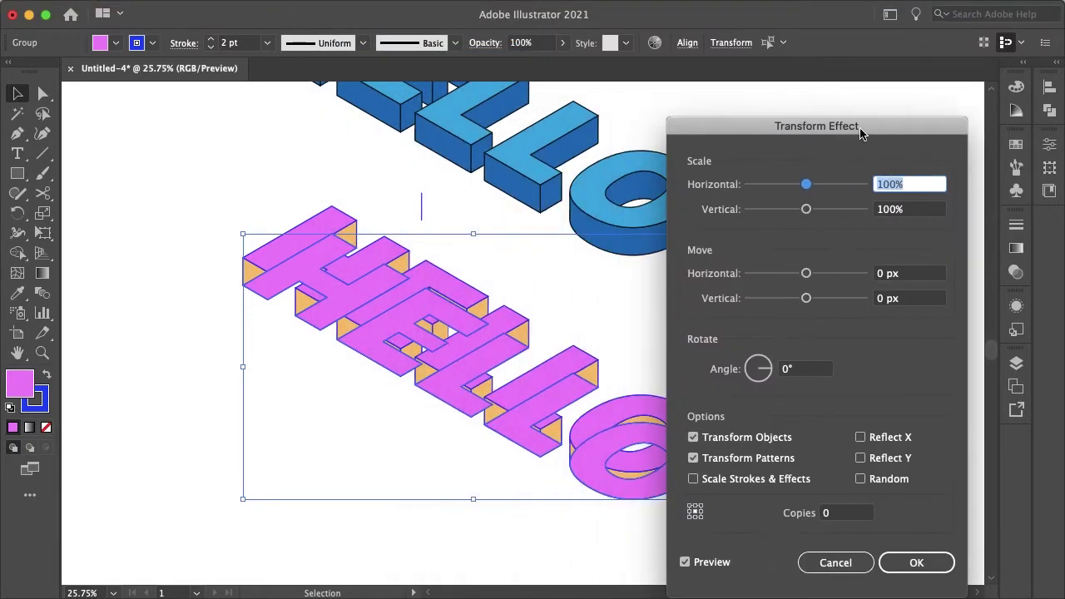
pyautogui.click(884, 268)
pyautogui.write('0.1')
pyautogui.press('Tab')
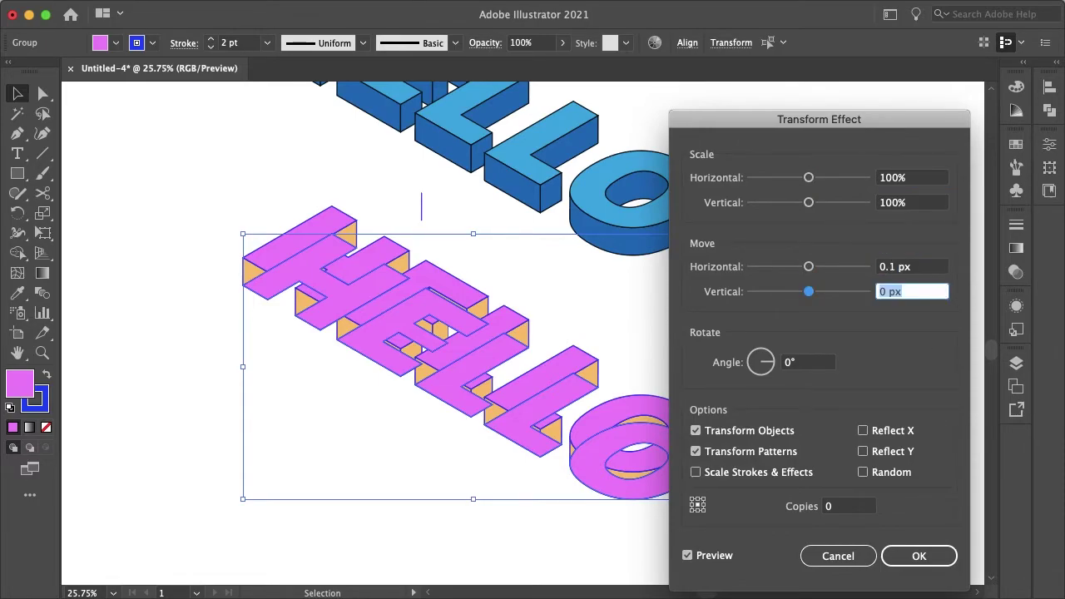
pyautogui.click(854, 509)
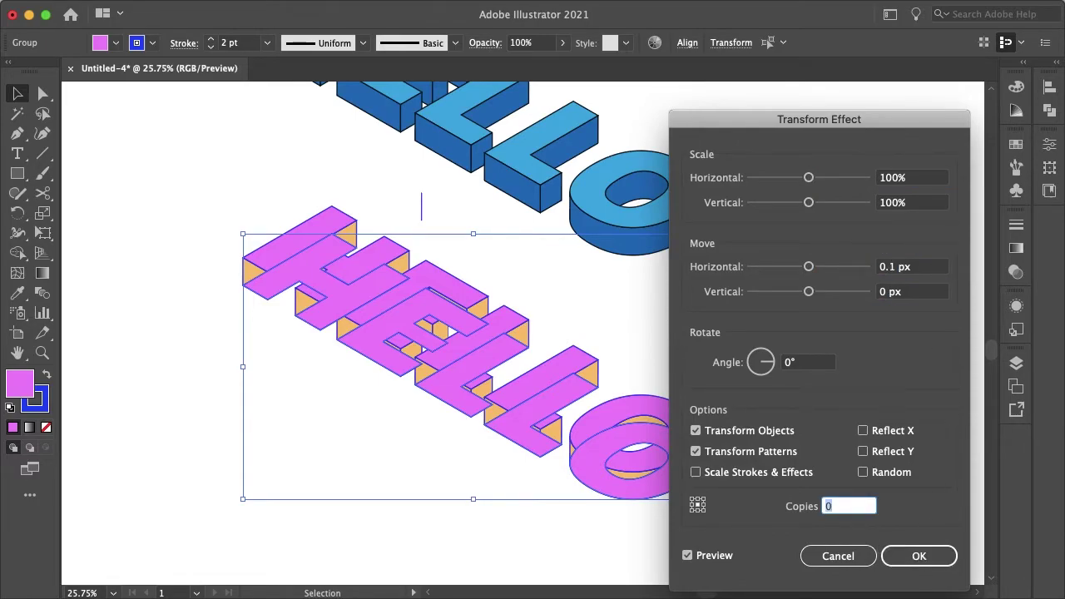
pyautogui.write('200')
pyautogui.press('Tab')
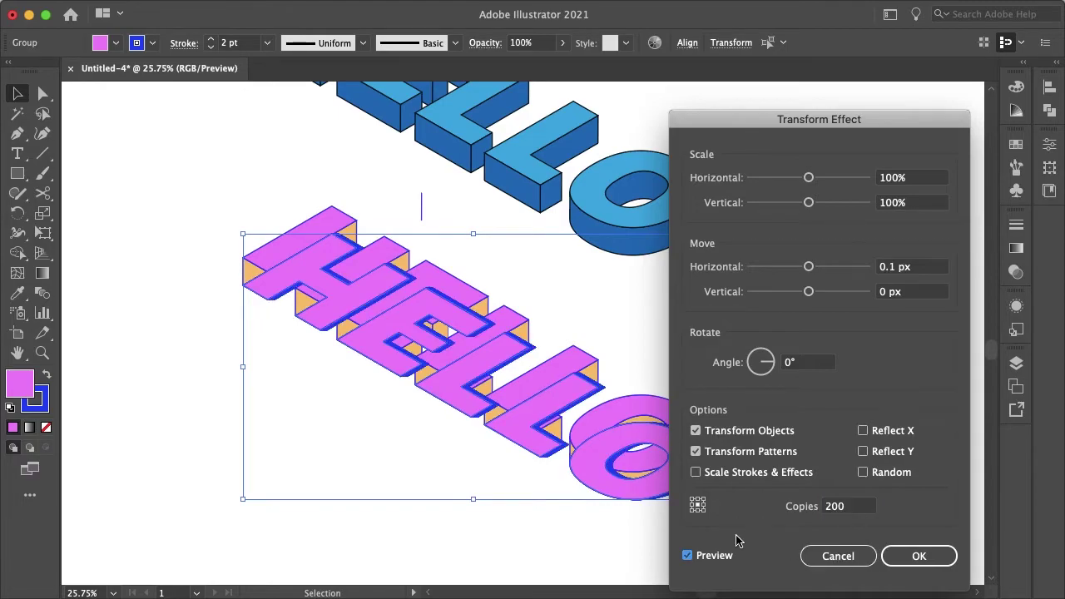
pyautogui.click(916, 556)
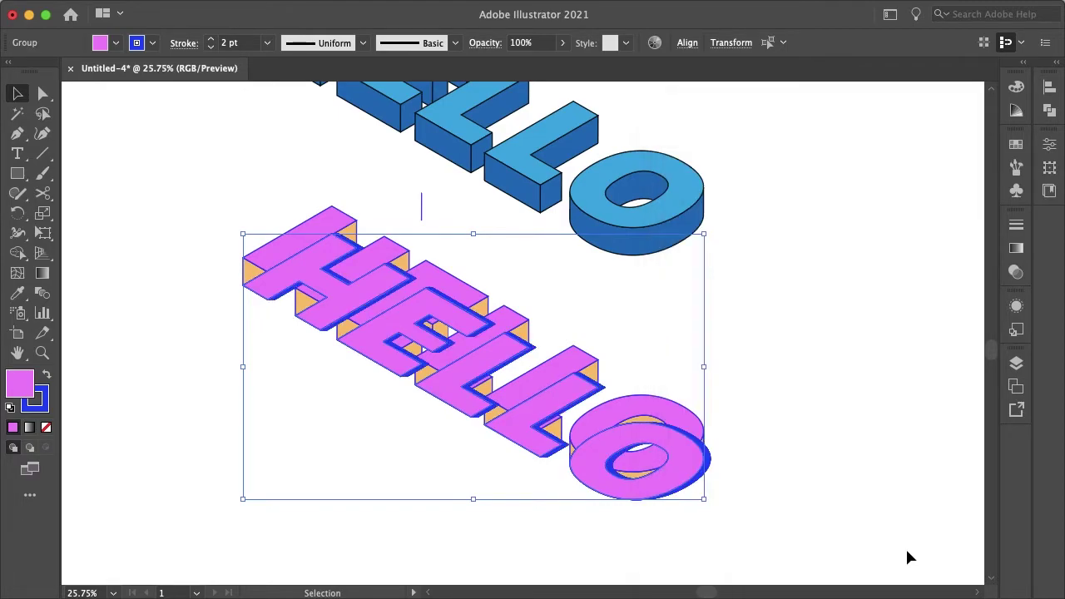
# Remove the blue outline from the HELLO copy and fill it black
pyautogui.click(33, 411)
pyautogui.click(46, 428)
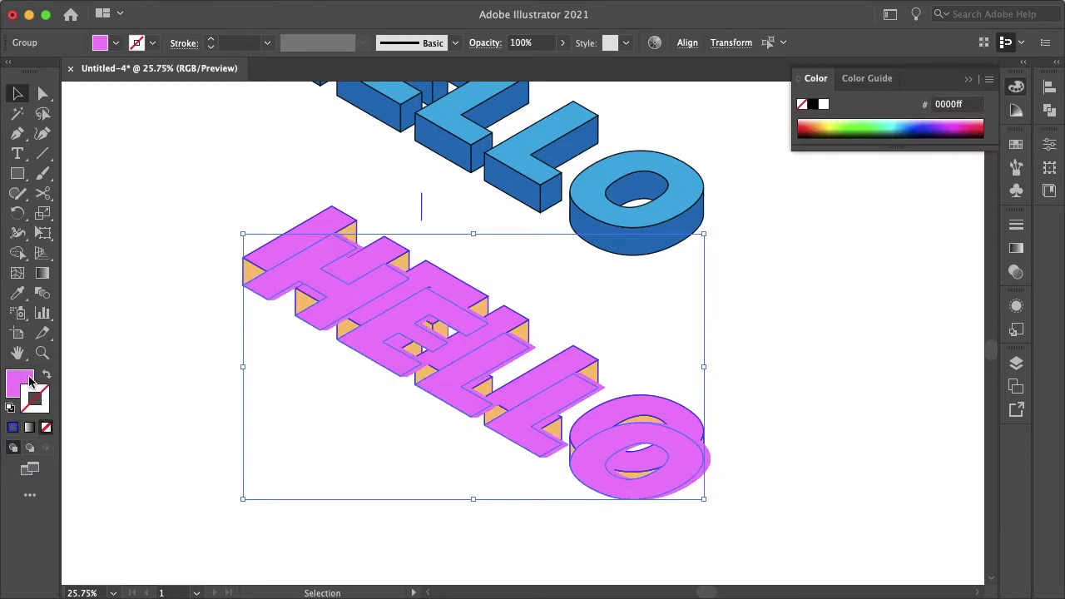
pyautogui.click(23, 381)
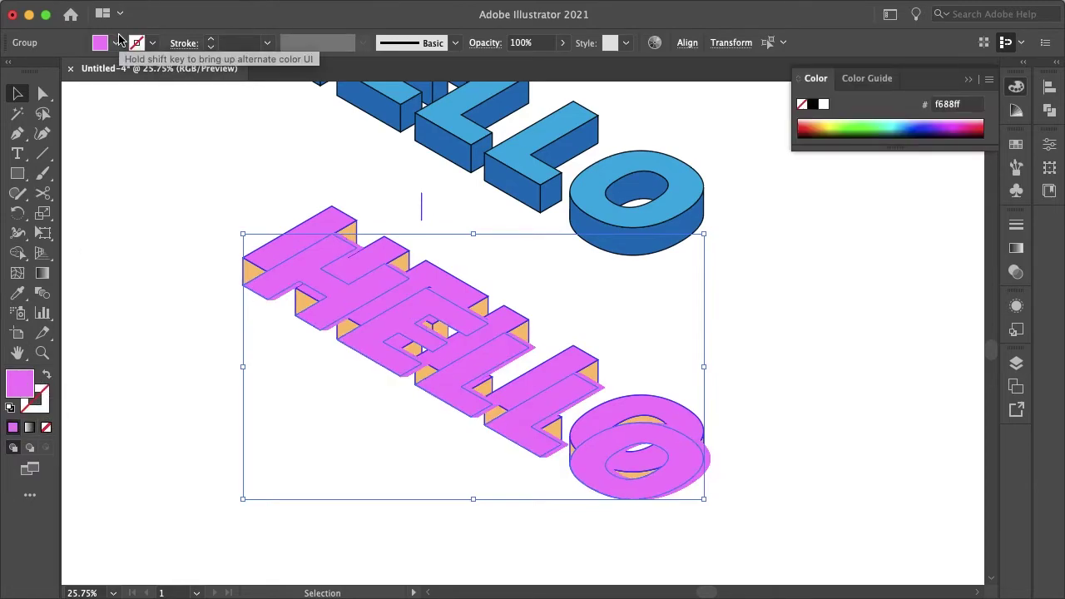
pyautogui.click(117, 43)
pyautogui.click(46, 71)
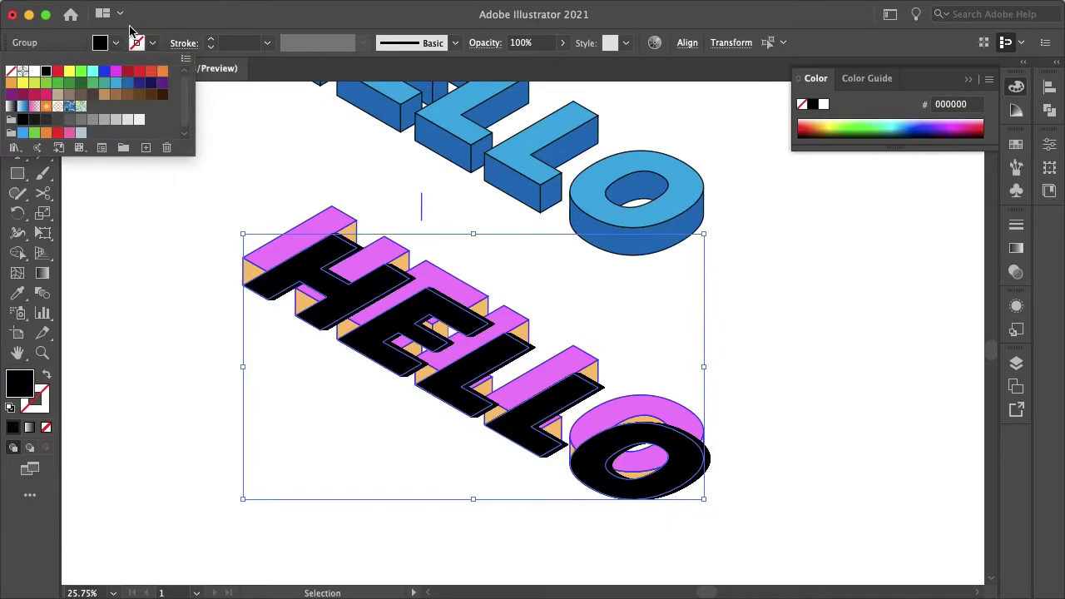
# Send the black copy behind the pink letters and set its opacity to 10
pyautogui.rightClick(502, 364)
pyautogui.moveTo(541, 519)
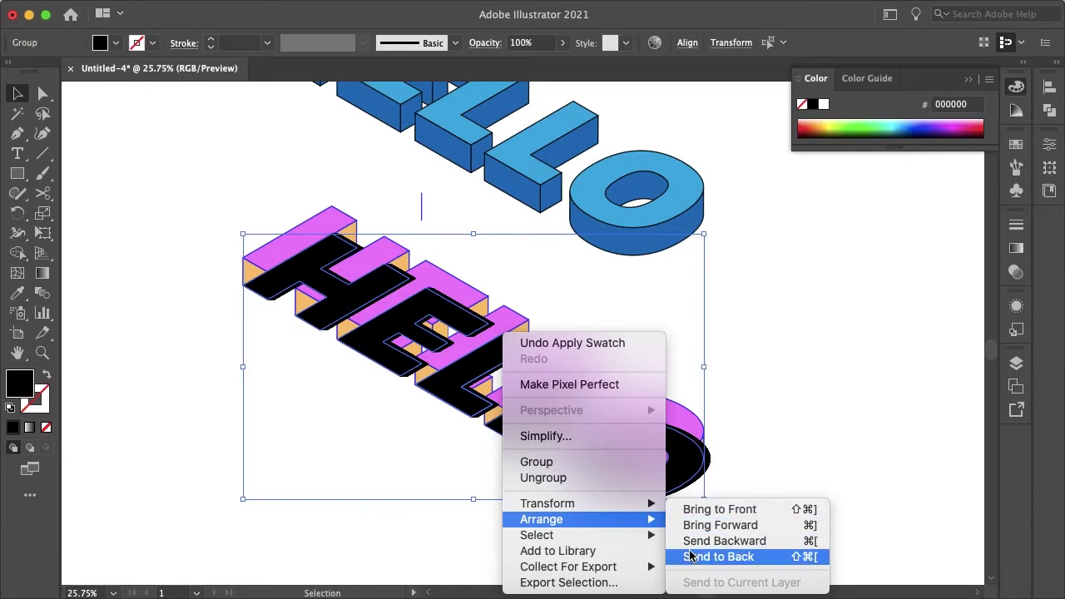
pyautogui.click(689, 556)
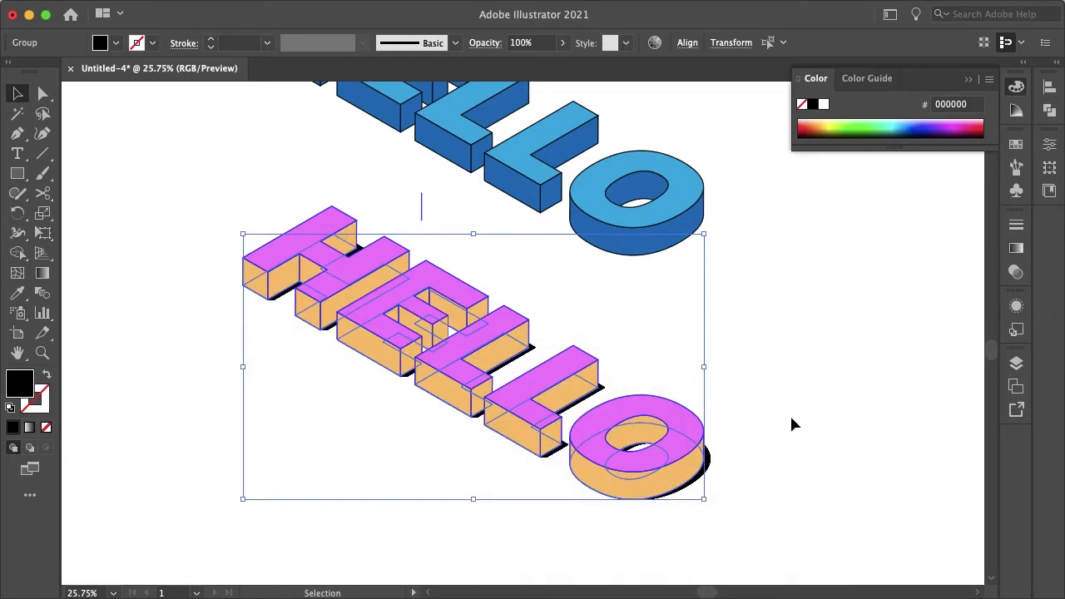
pyautogui.click(525, 45)
pyautogui.write('10')
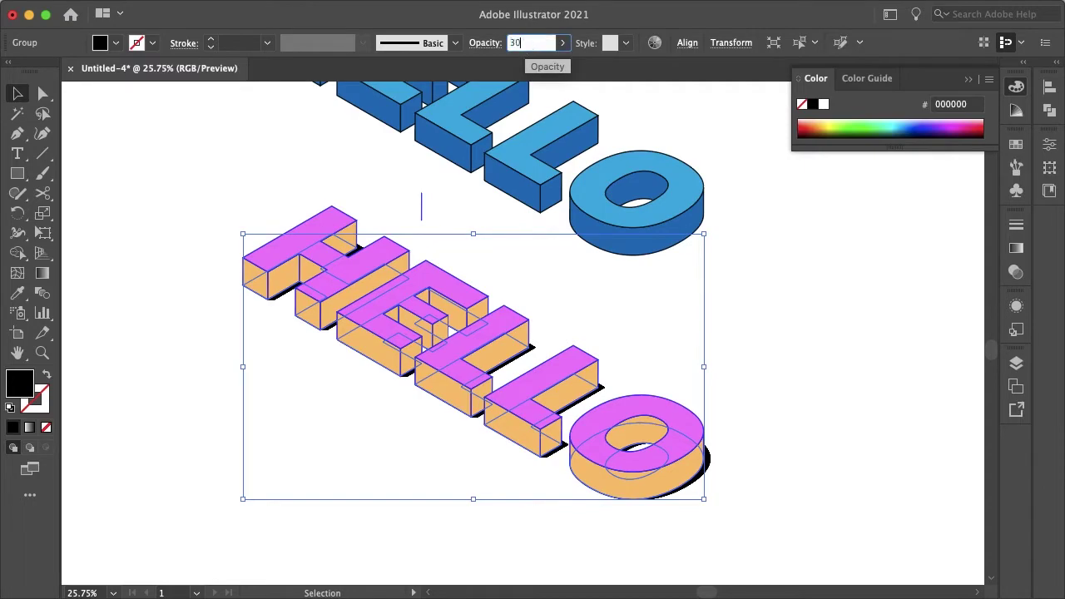
pyautogui.press('Return')
# Select the pink H and ELLO letter groups and expand their Contents in Appearance
pyautogui.click(821, 367)
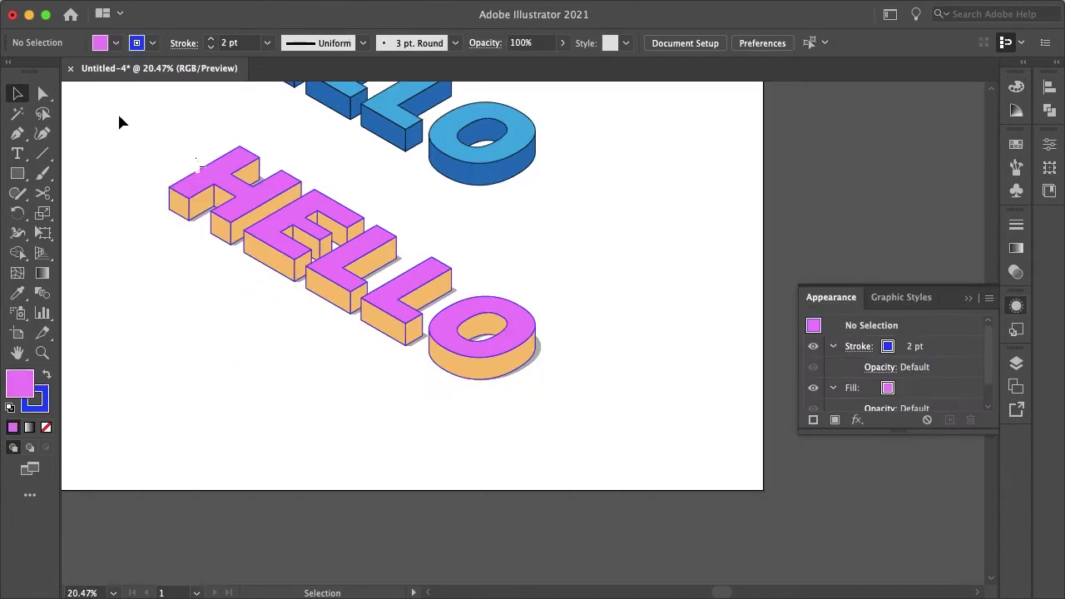
pyautogui.click(221, 179)
pyautogui.click(800, 48)
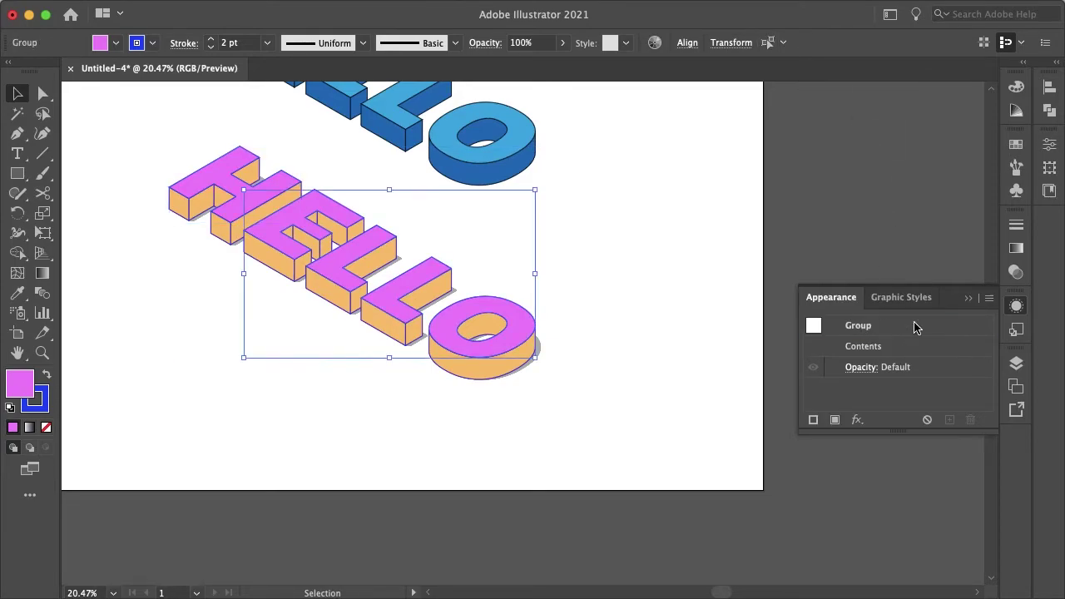
pyautogui.click(876, 328)
pyautogui.doubleClick(878, 346)
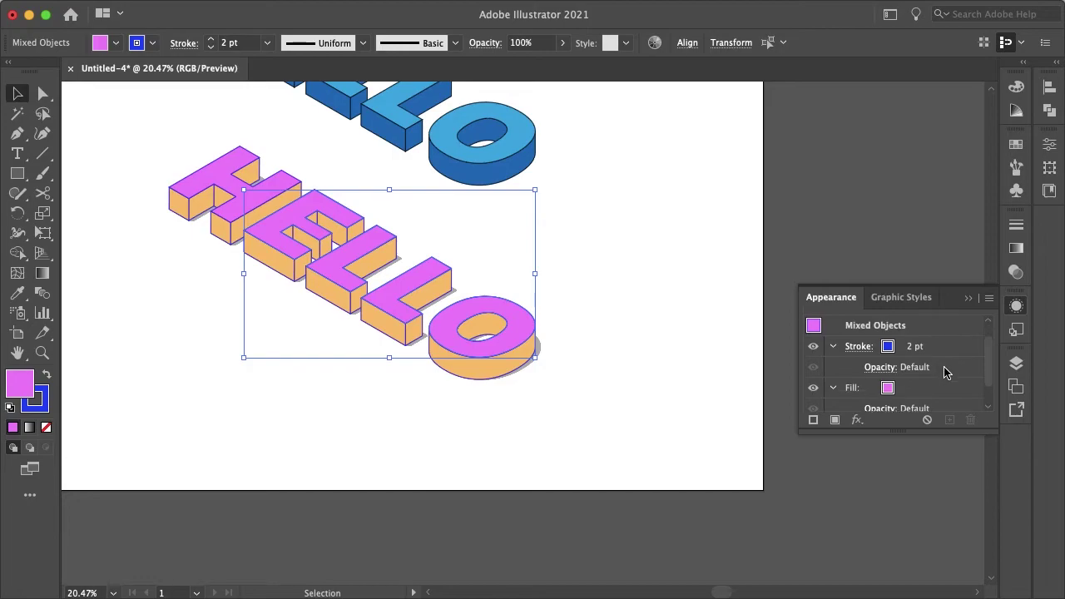
# Add a second fill to the letters and drag it above the stroke
pyautogui.click(948, 372)
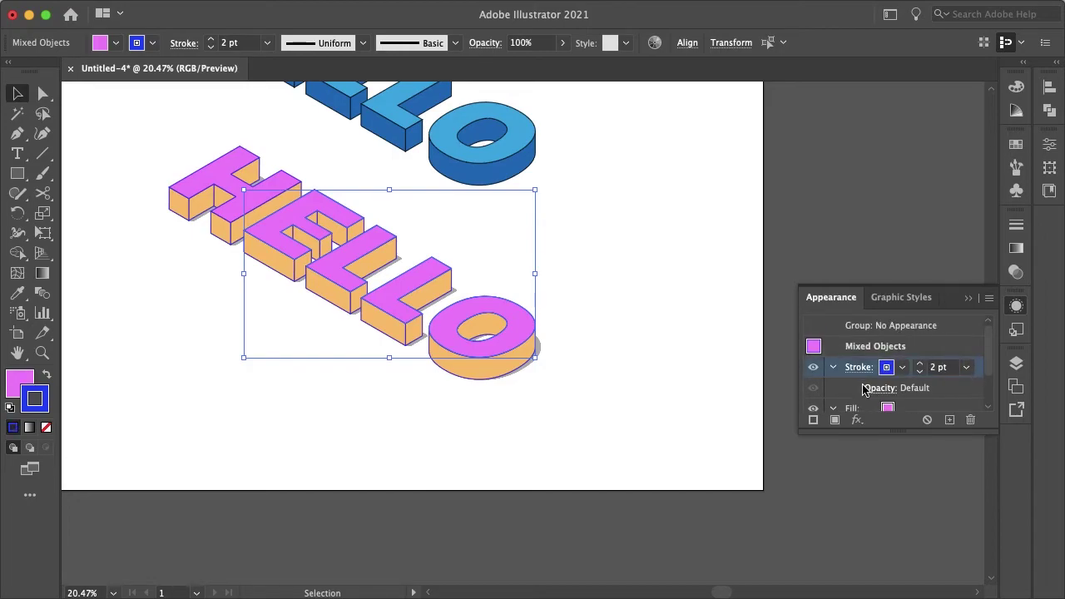
pyautogui.click(928, 408)
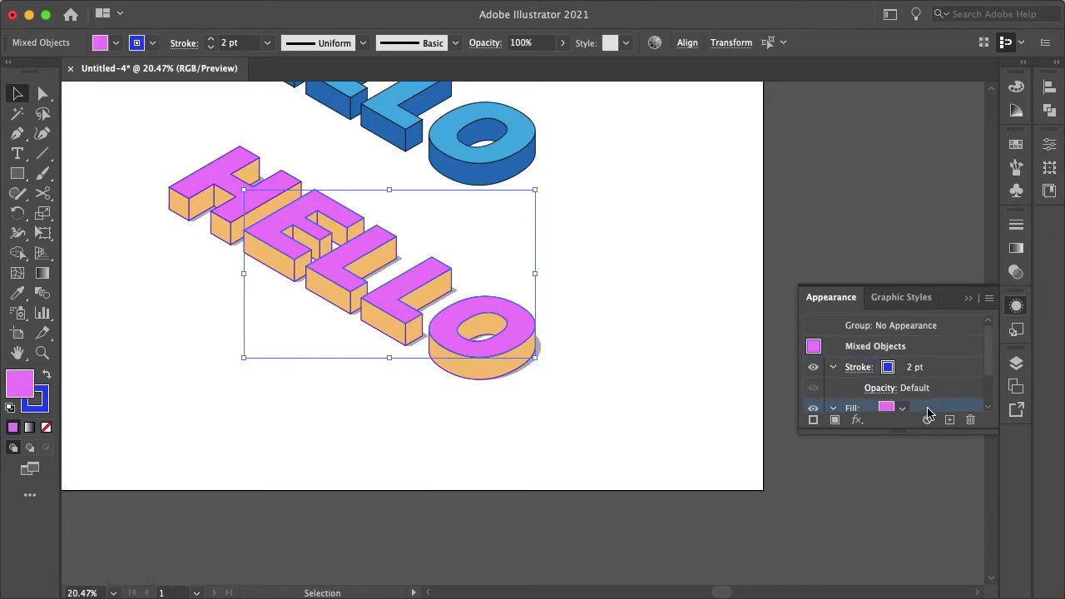
pyautogui.click(836, 421)
pyautogui.scroll(-1, 949, 386)
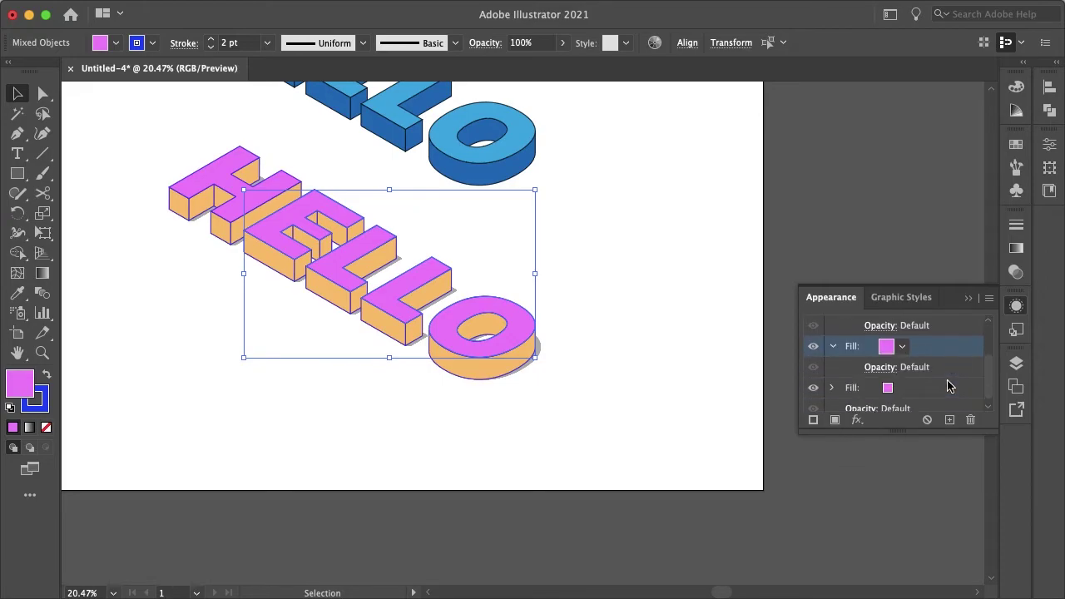
pyautogui.scroll(3, 949, 387)
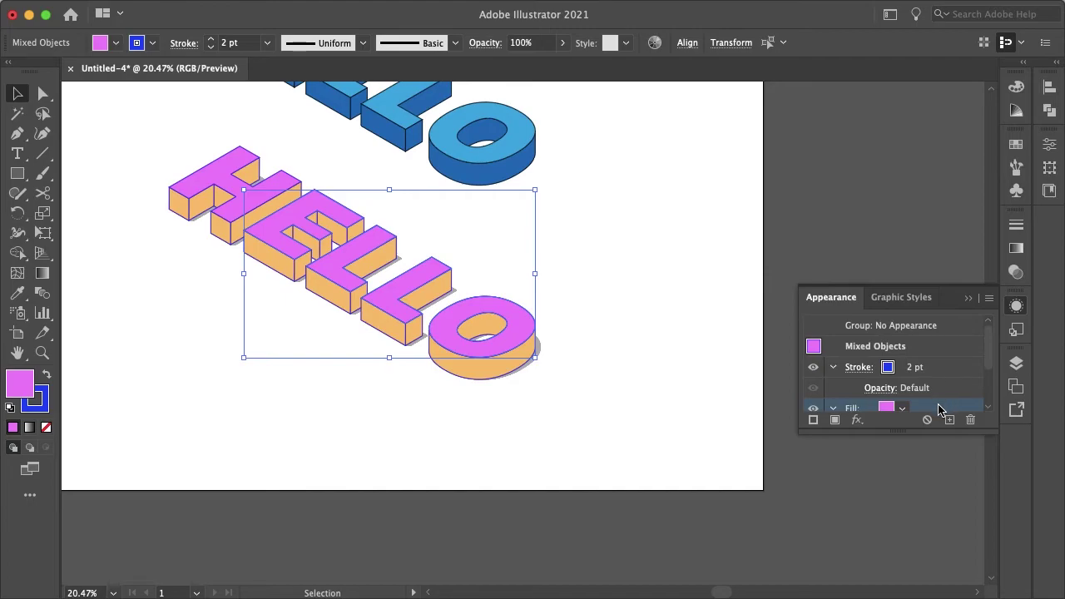
pyautogui.moveTo(938, 408); pyautogui.dragTo(941, 340)
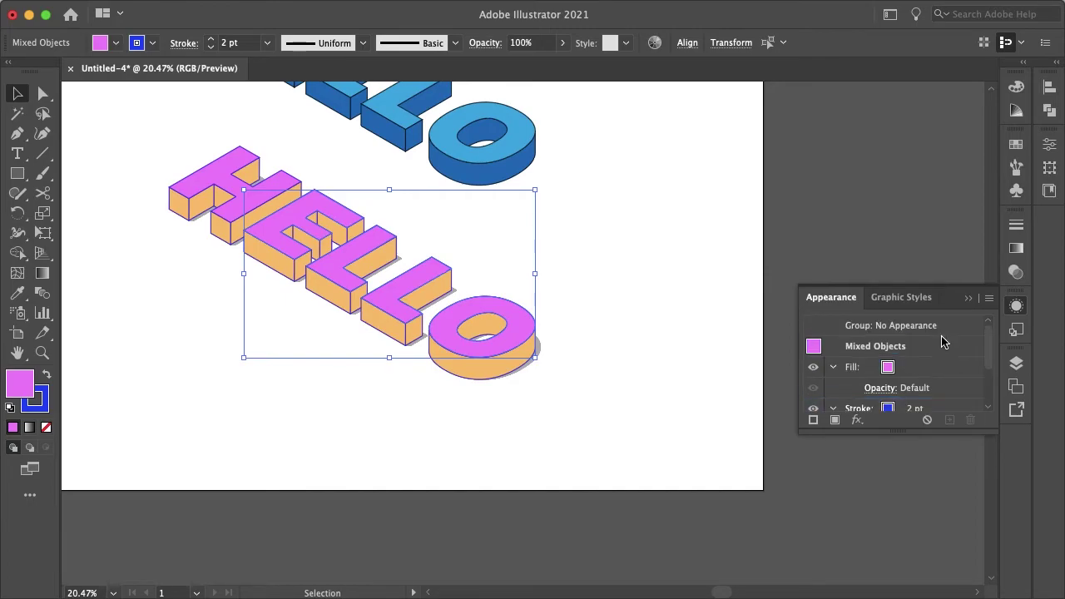
# Fill the new fill with a larger dot pattern from the Basic Graphics_Dots library
pyautogui.click(906, 368)
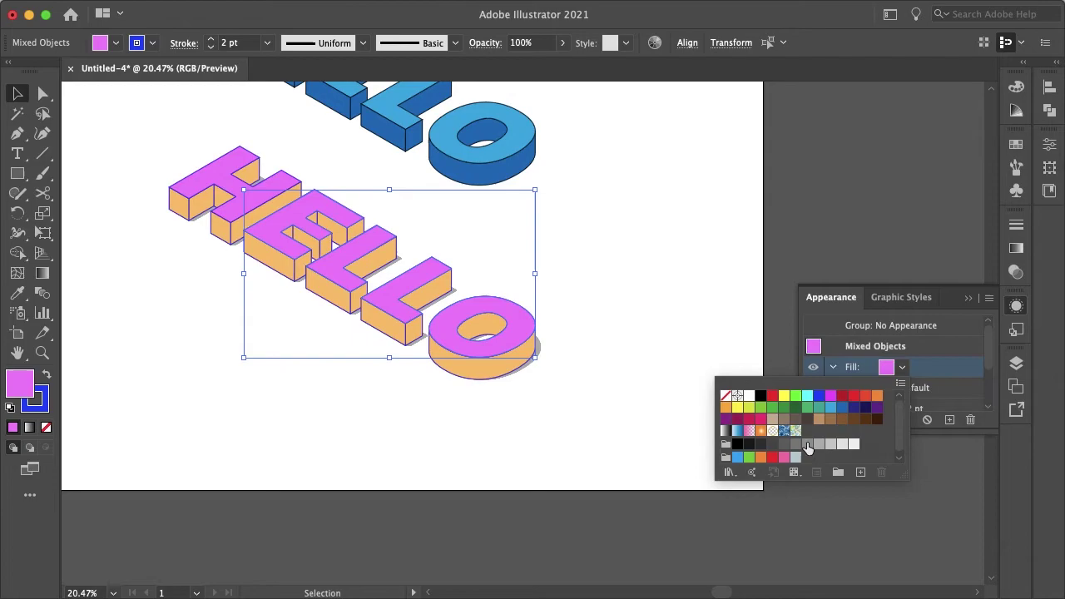
pyautogui.click(730, 473)
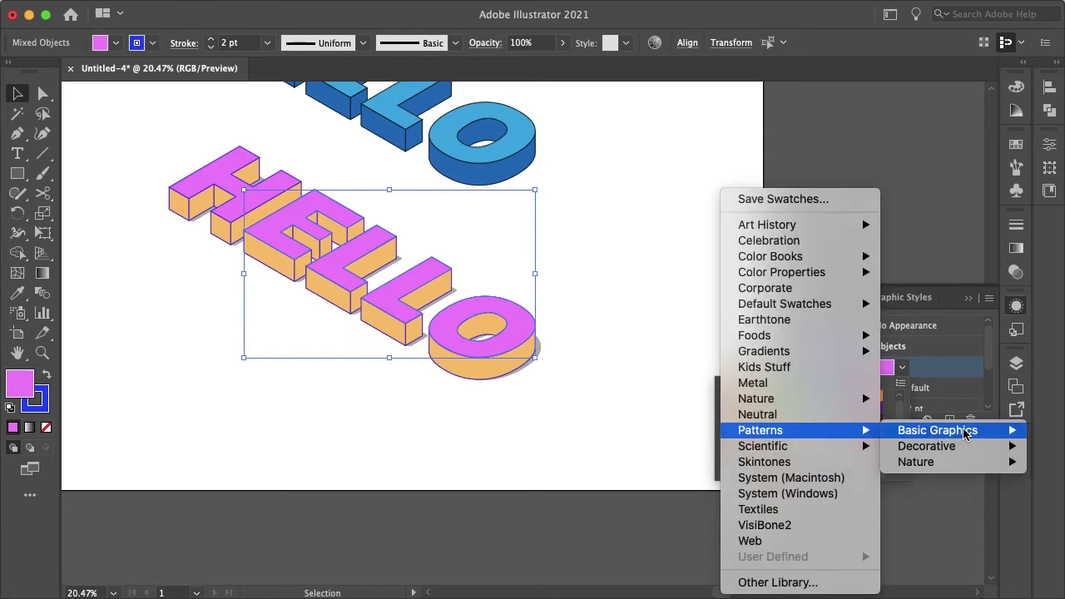
pyautogui.moveTo(938, 430)
pyautogui.click(827, 430)
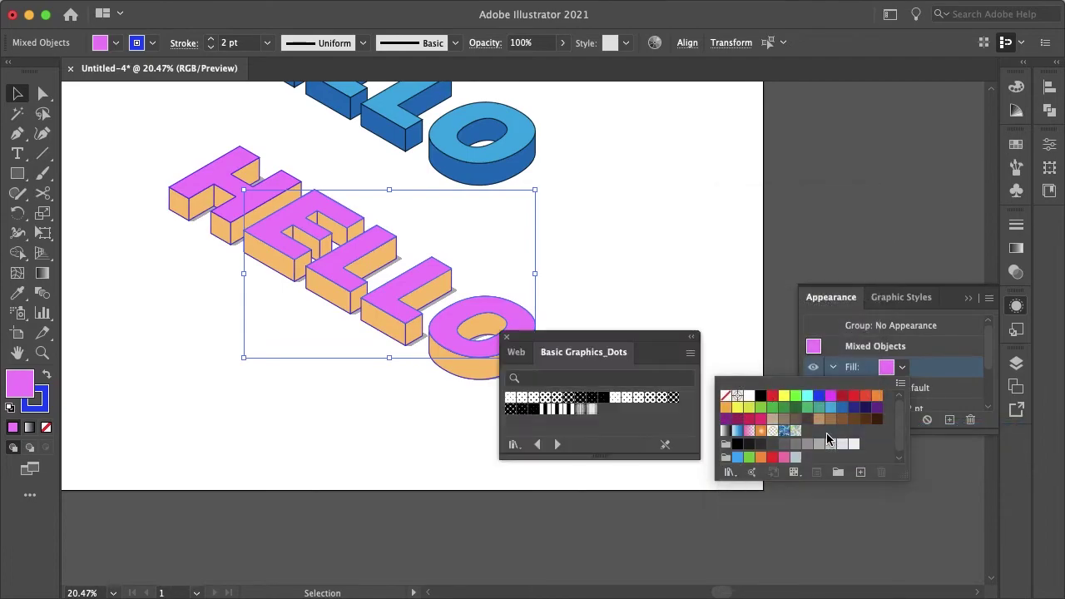
pyautogui.click(516, 399)
pyautogui.click(521, 398)
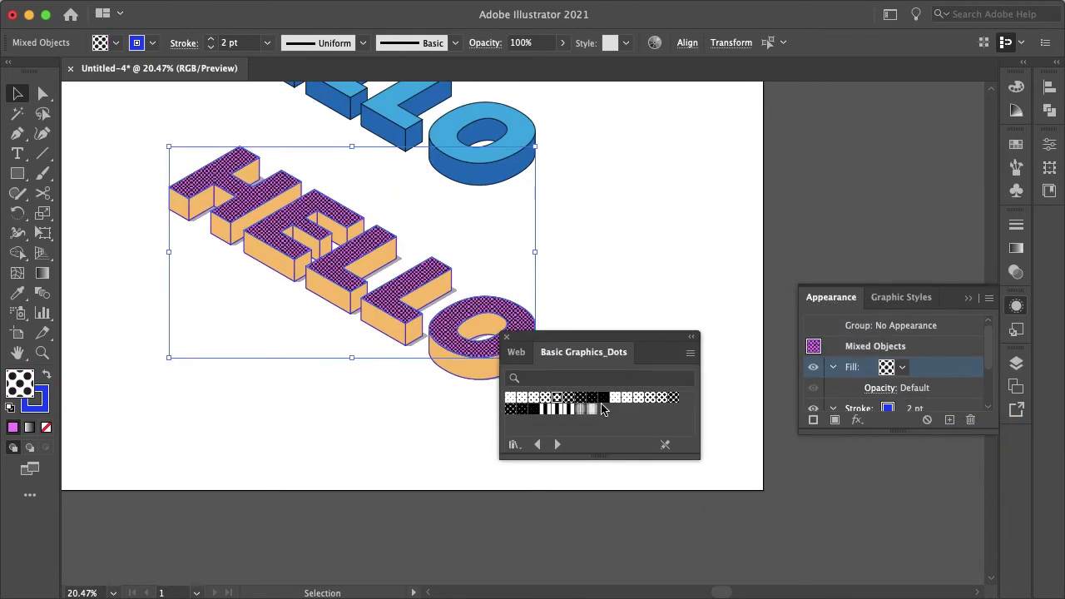
pyautogui.click(635, 400)
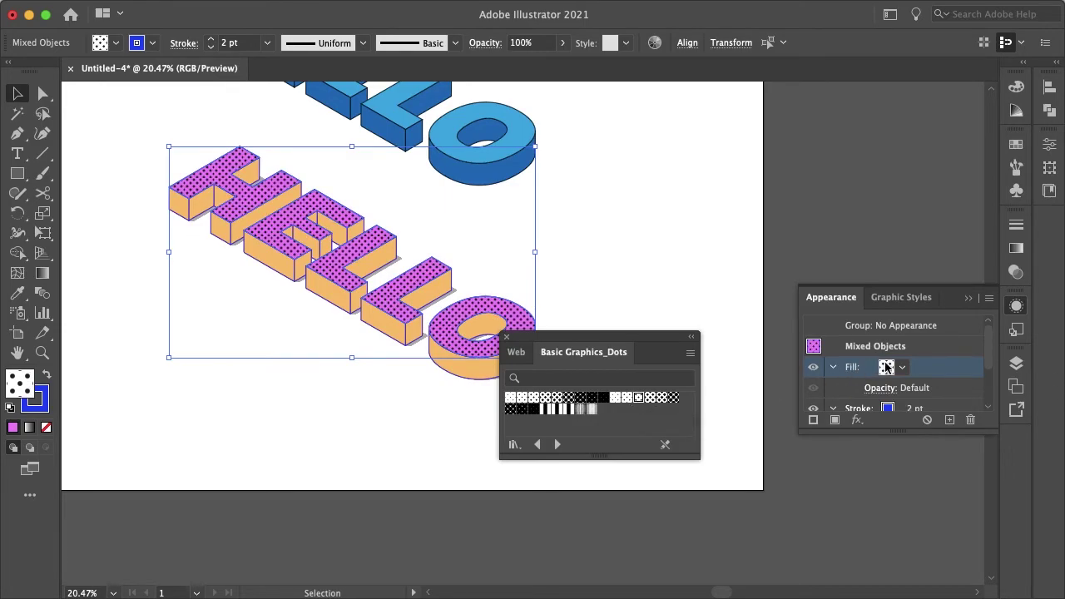
# Lower the dot pattern fill to 30% opacity with the Transparency slider
pyautogui.click(506, 337)
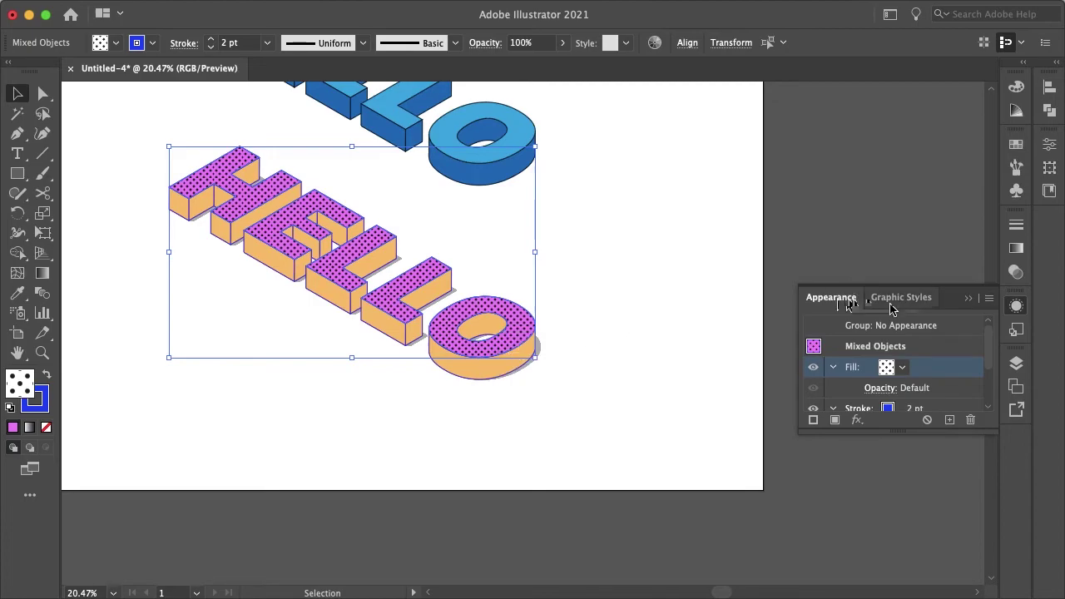
pyautogui.click(1016, 272)
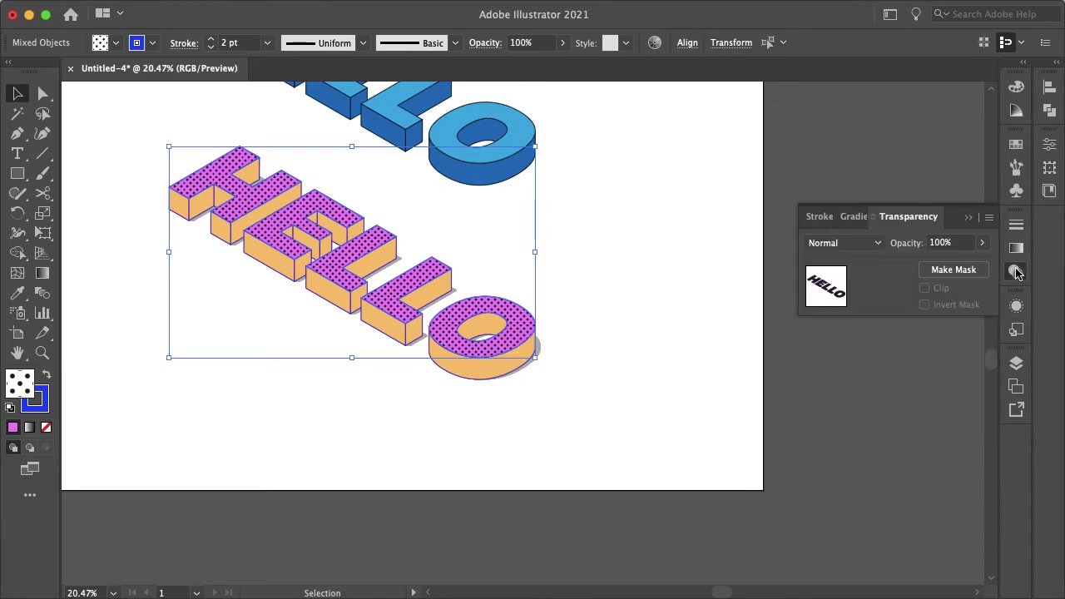
pyautogui.click(982, 243)
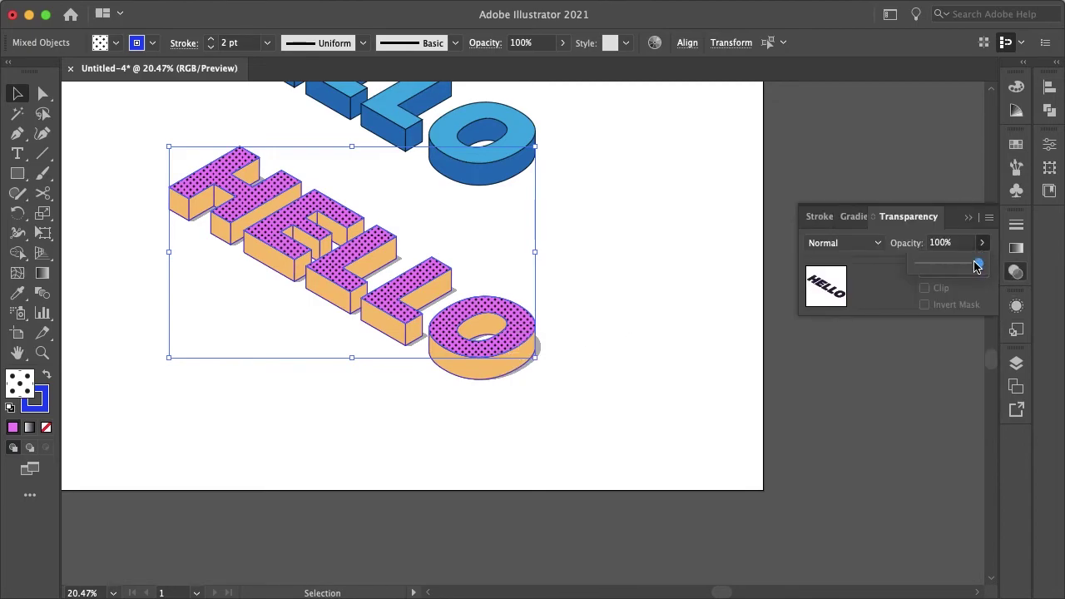
pyautogui.moveTo(978, 263); pyautogui.dragTo(934, 265)
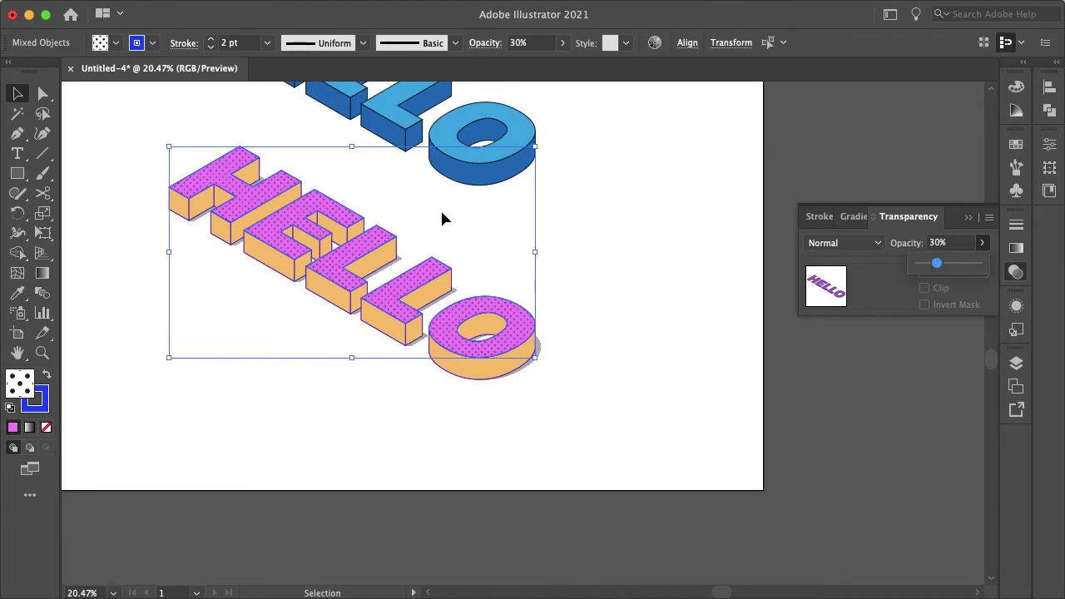
pyautogui.scroll(3, 337, 204)
pyautogui.hscroll(-3, 337, 203)
pyautogui.scroll(5, 331, 201)
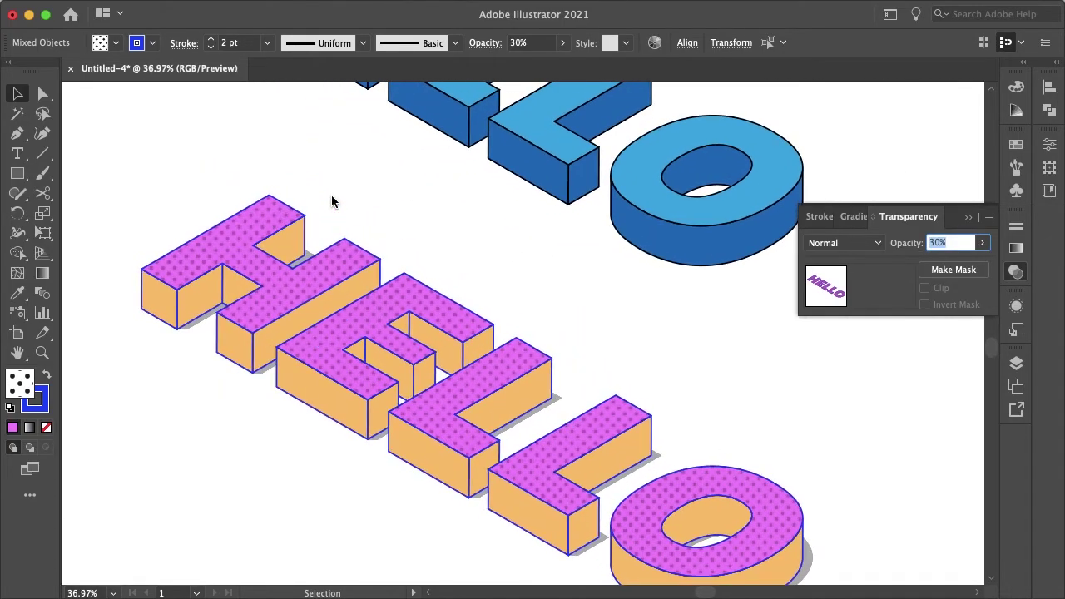
pyautogui.click(863, 478)
pyautogui.scroll(-1, 863, 478)
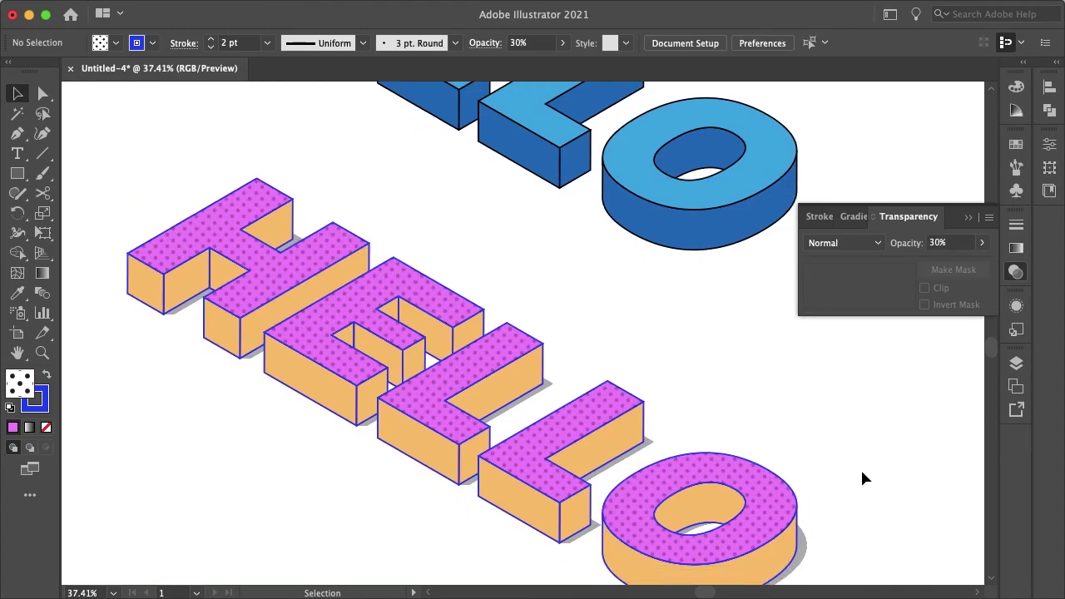
pyautogui.scroll(-1, 864, 478)
pyautogui.scroll(-1, 863, 478)
pyautogui.scroll(-1, 863, 478)
pyautogui.hscroll(3, 863, 477)
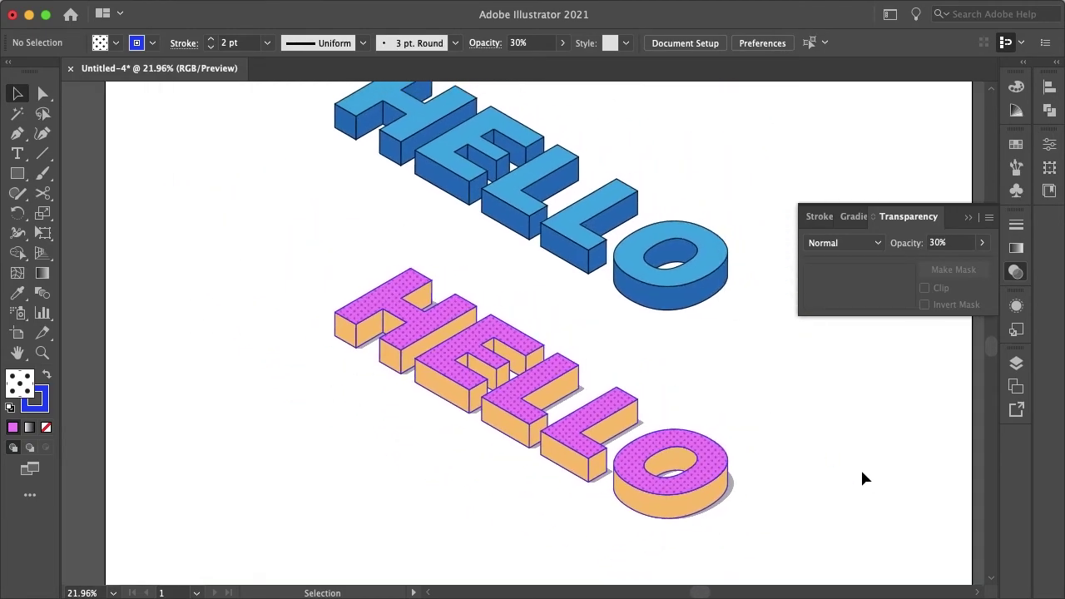
pyautogui.hscroll(2, 863, 478)
pyautogui.scroll(1, 863, 477)
pyautogui.hscroll(1, 863, 474)
pyautogui.scroll(-1, 863, 474)
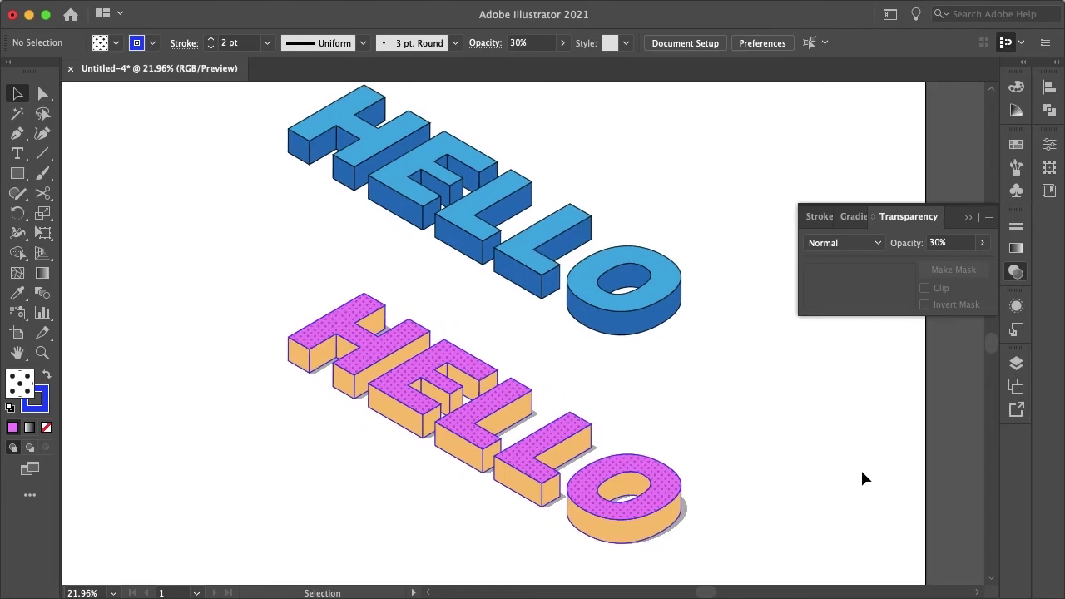